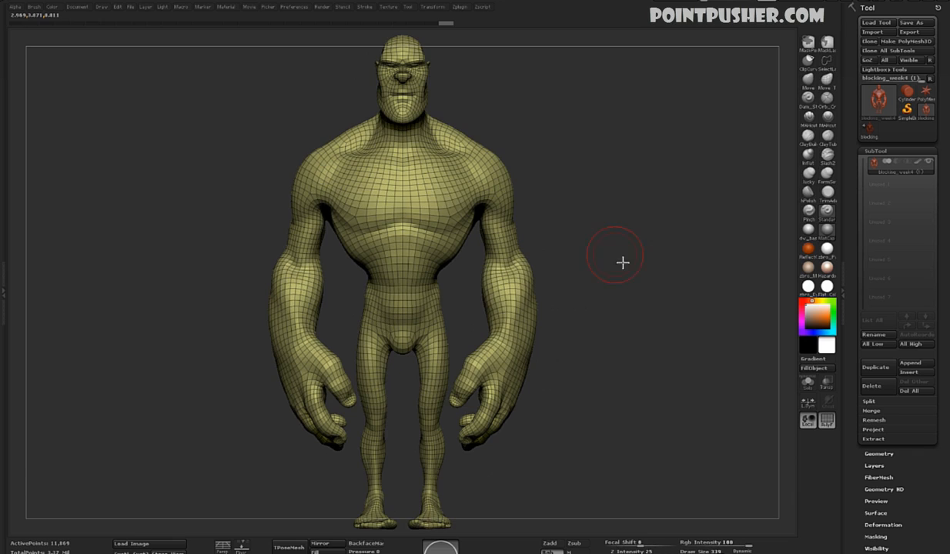
Duplicate the character's subtool and raise the active copy to subdivision level 5
click(877, 368)
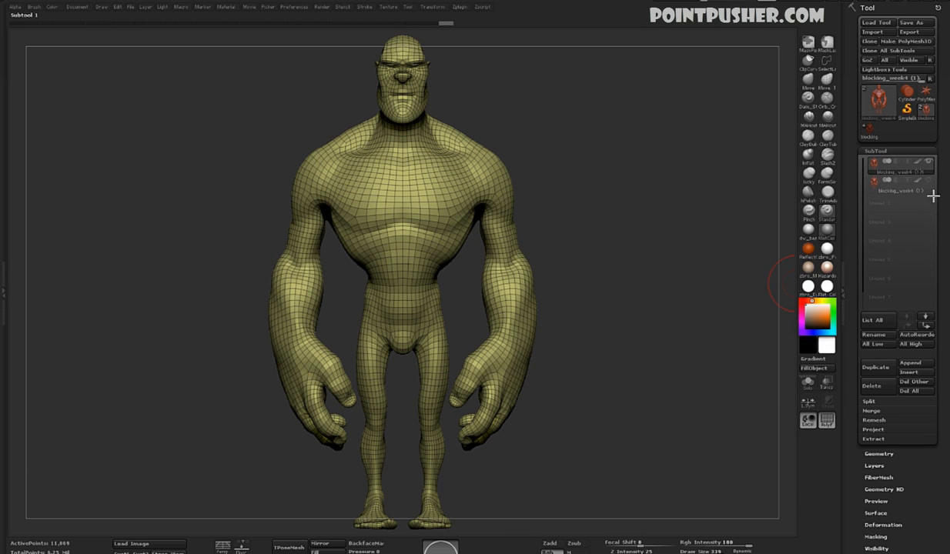
mouse_move(930, 179)
drag(639, 177, 623, 214)
drag(651, 208, 602, 204)
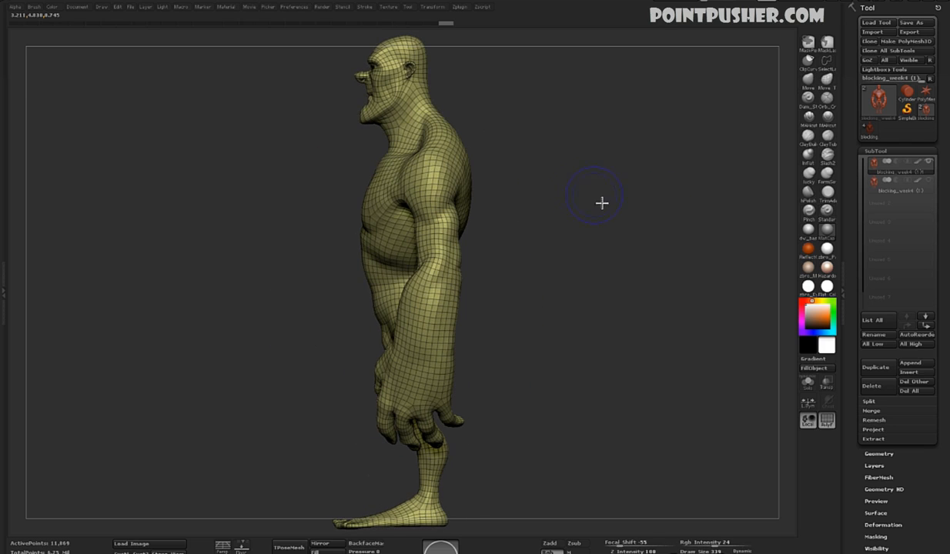
drag(459, 486, 612, 276)
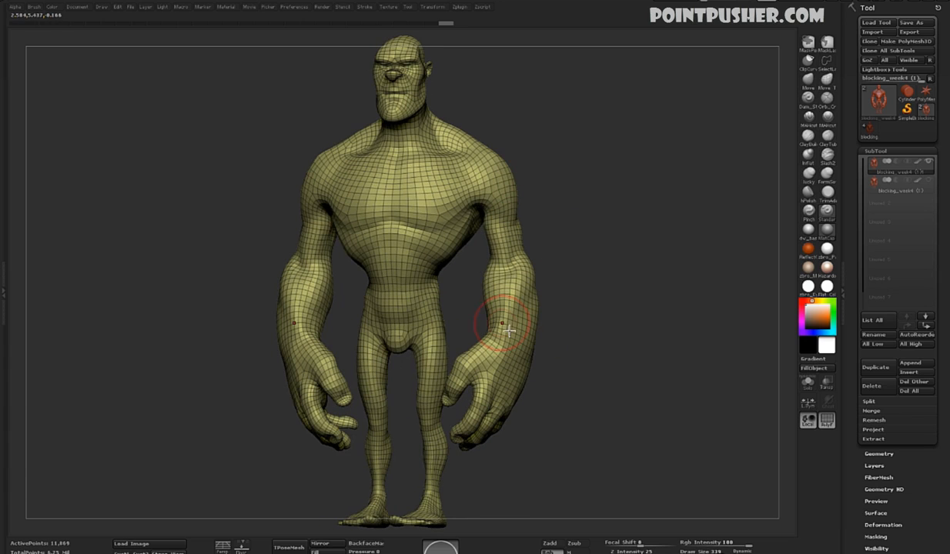
shift+drag(610, 319, 622, 303)
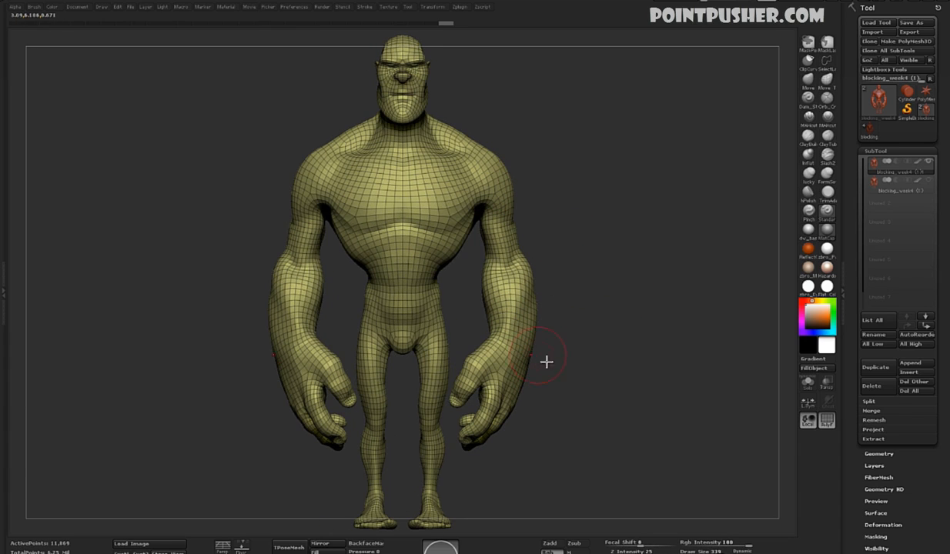
drag(546, 465, 618, 409)
key(d)
key(d)
key(d)
key(d)
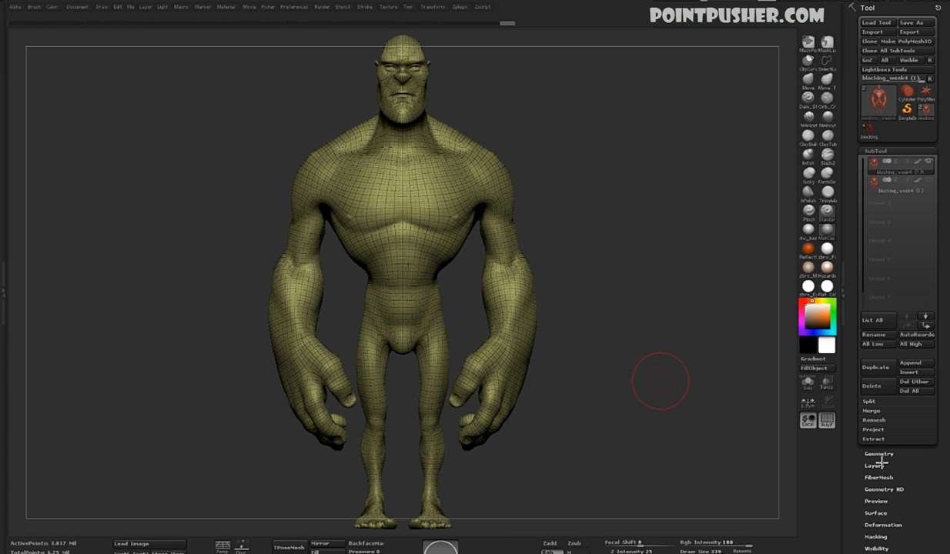
Convert the character to DynaMesh at resolution 128 without freezing its subdivision levels
click(879, 455)
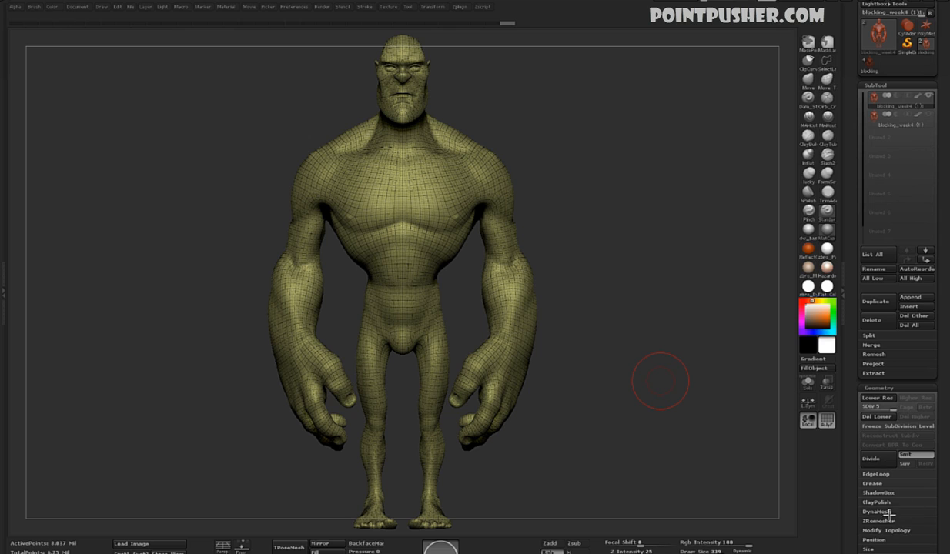
click(888, 511)
click(876, 525)
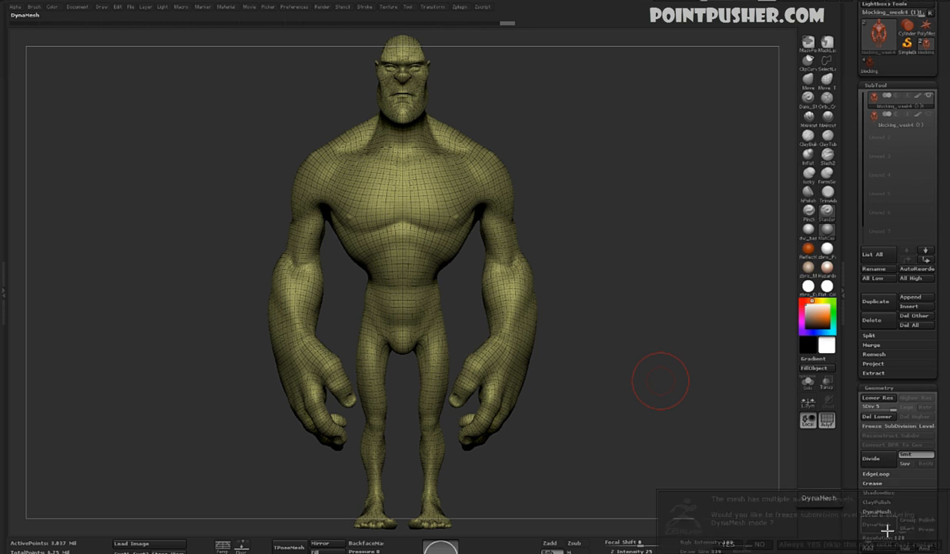
click(759, 544)
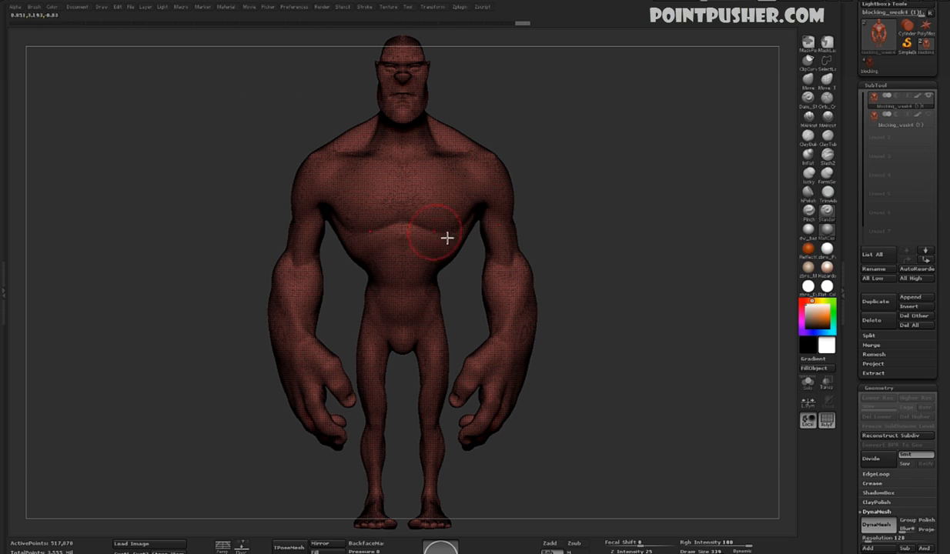
Examine the DynaMesh wireframe up close on the chest, shoulders and hands from the front, side and below
key(space)
key(space)
drag(675, 378, 670, 458)
key(space)
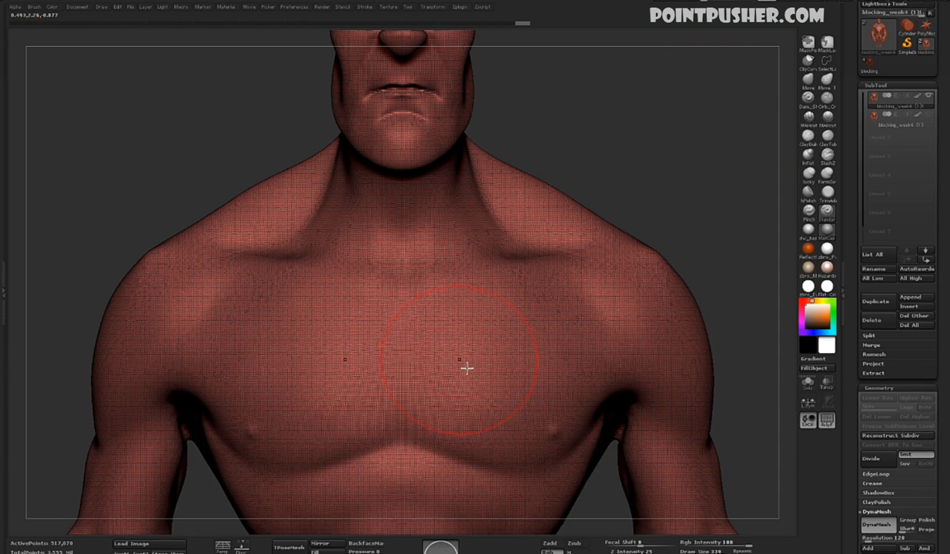
drag(719, 215, 658, 216)
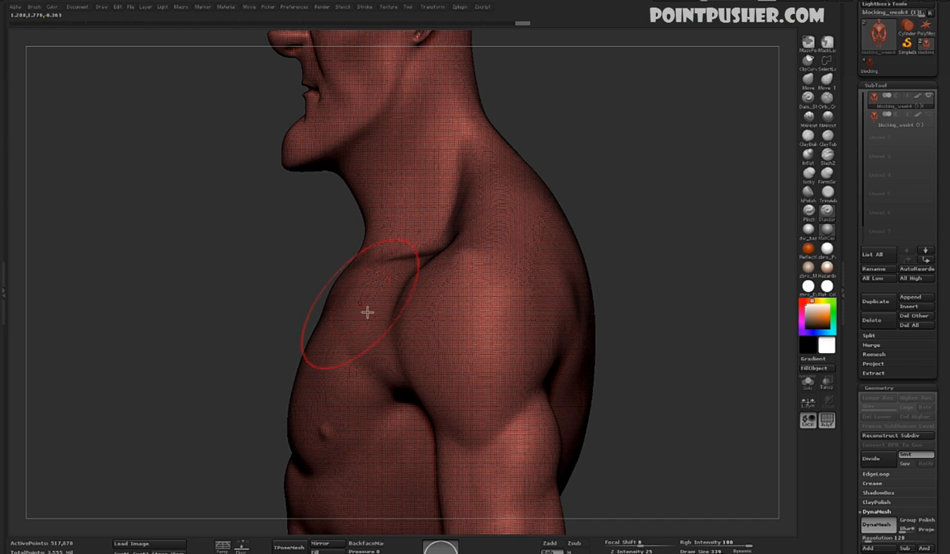
mouse_move(282, 291)
mouse_down()
mouse_move(281, 354)
mouse_move(315, 323)
mouse_up()
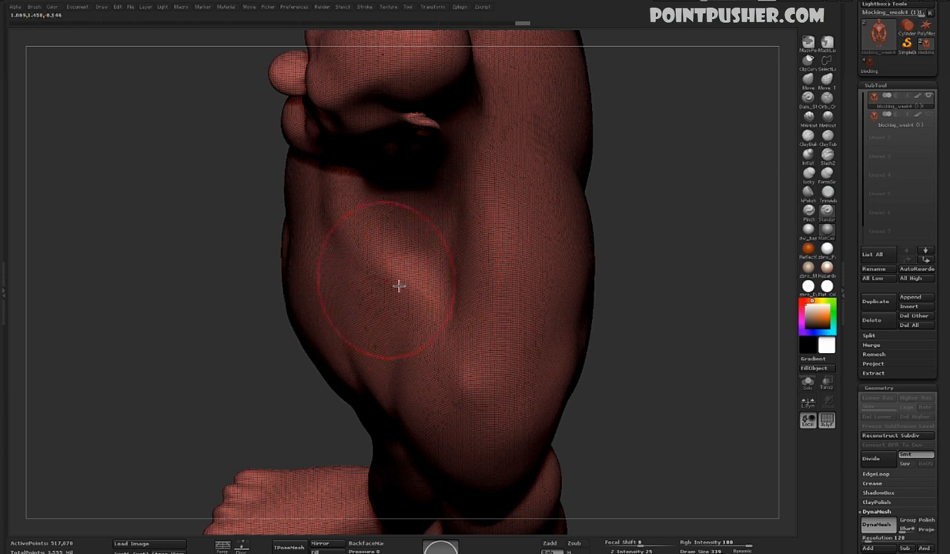
mouse_move(685, 372)
mouse_down()
mouse_move(706, 311)
mouse_move(725, 314)
mouse_move(736, 264)
mouse_up()
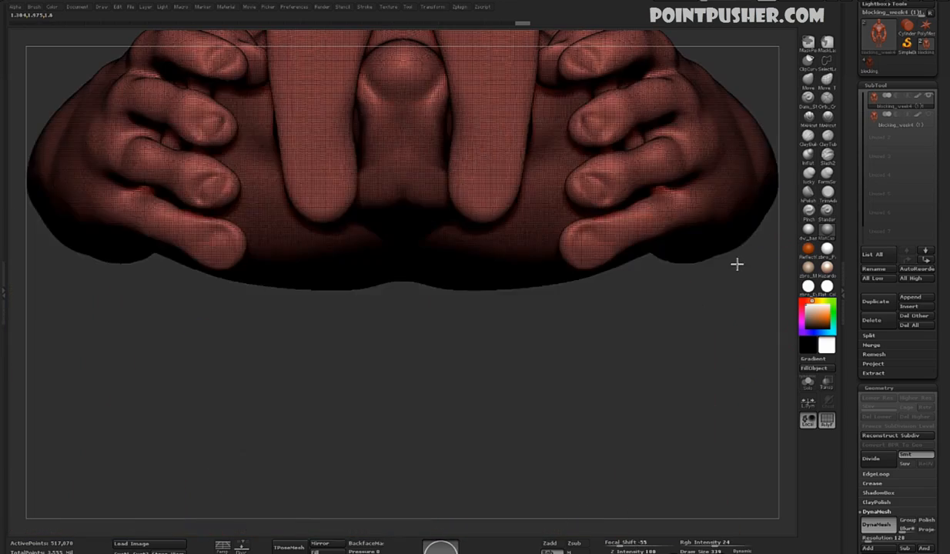
mouse_move(655, 370)
mouse_down()
mouse_move(647, 471)
mouse_move(623, 465)
mouse_up()
drag(748, 317, 757, 284)
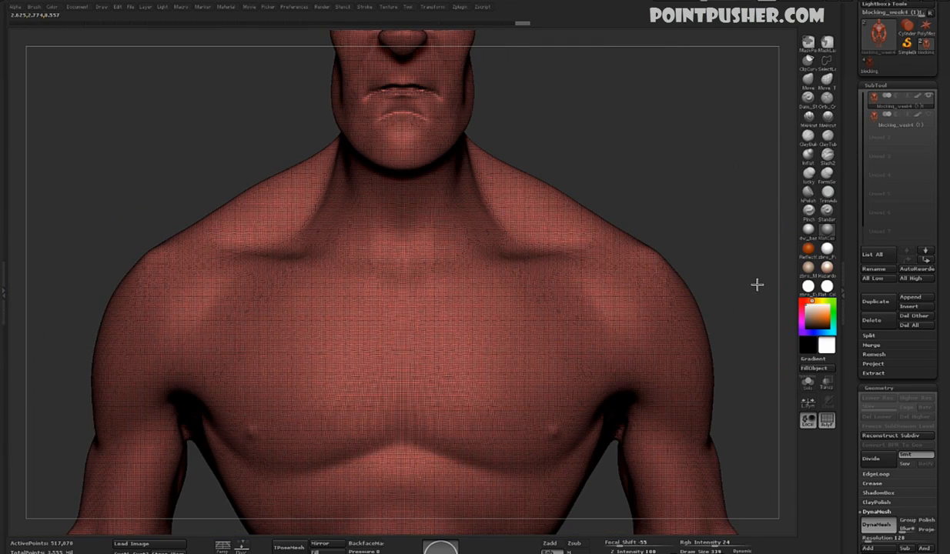
key(f)
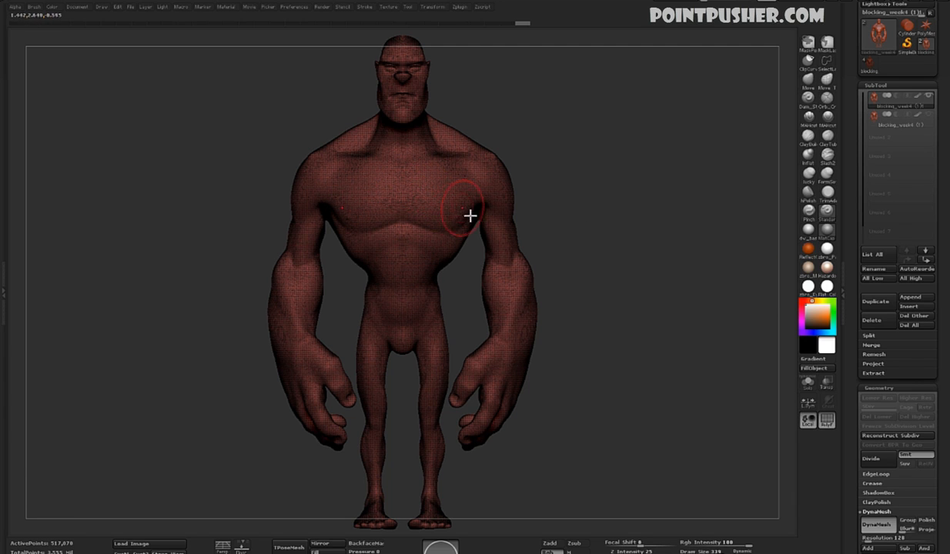
Inspect the remeshed torso, arms and full figure with the polyframe display both on and off
drag(650, 194, 596, 201)
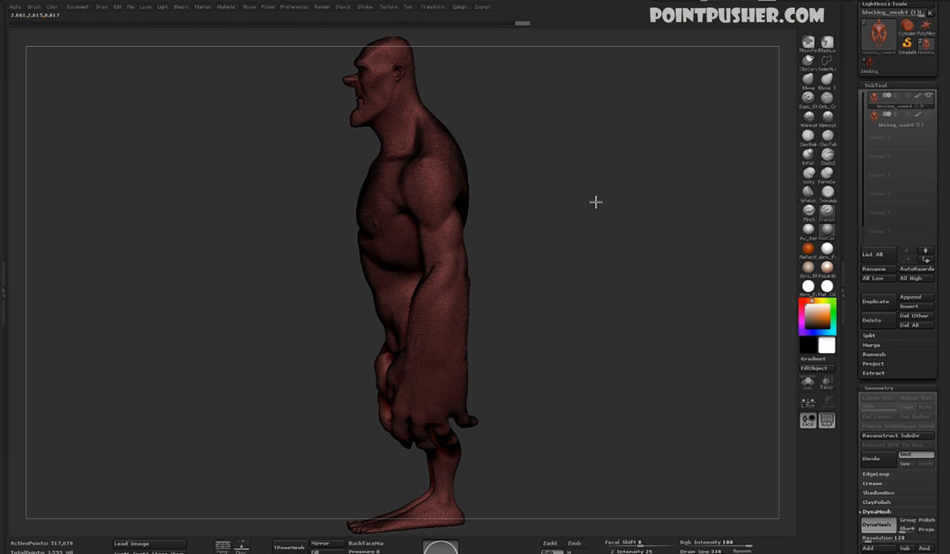
mouse_move(539, 189)
mouse_down()
mouse_move(614, 204)
mouse_move(622, 194)
mouse_up()
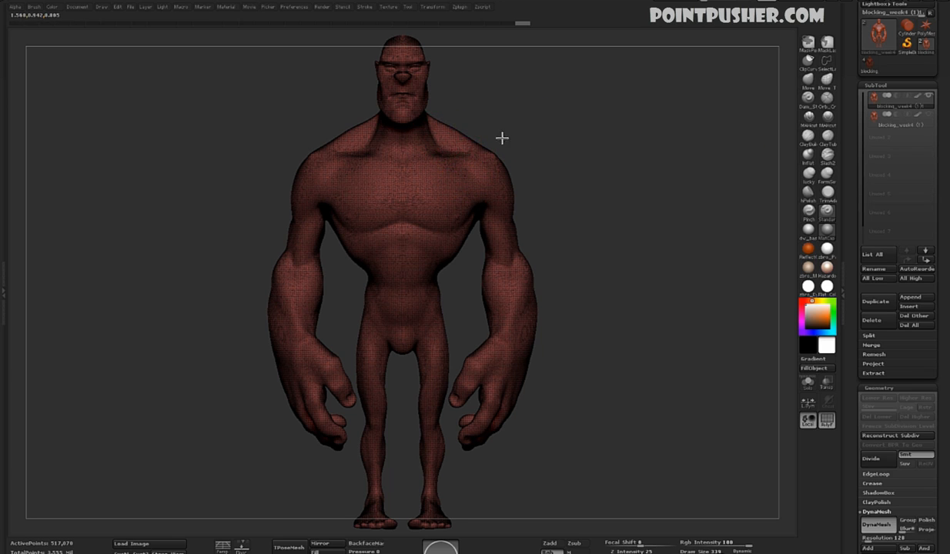
drag(502, 137, 574, 118)
key(space)
drag(591, 210, 613, 305)
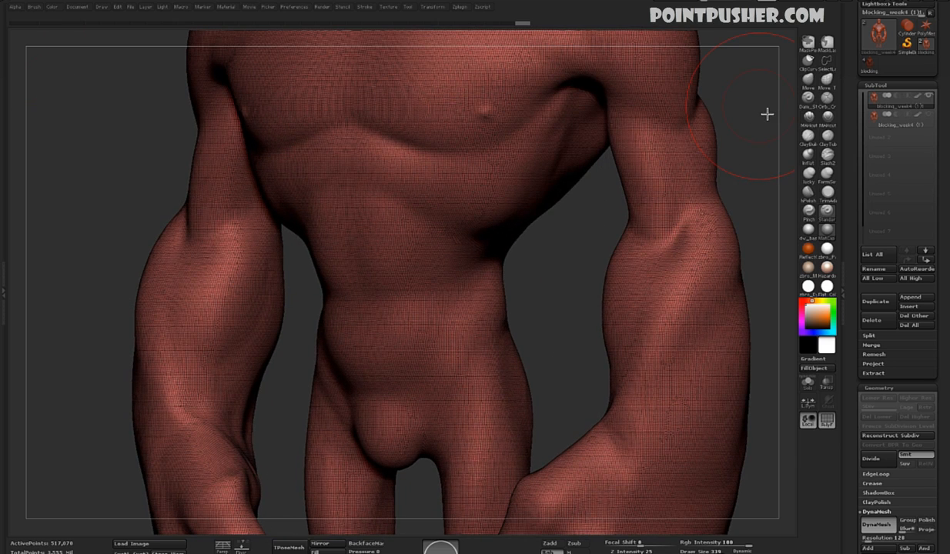
key(shift)
key(shift+f)
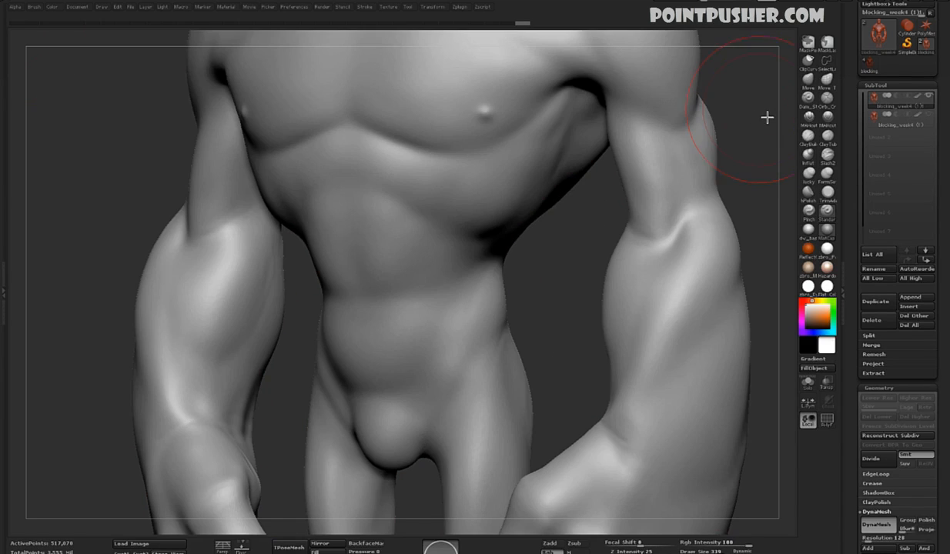
key(f)
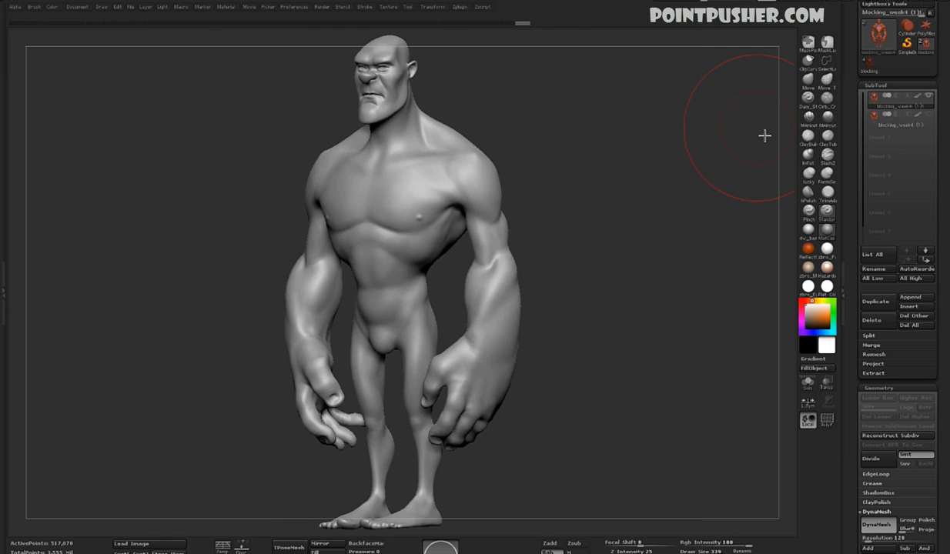
shift+drag(686, 236, 704, 234)
key(shift)
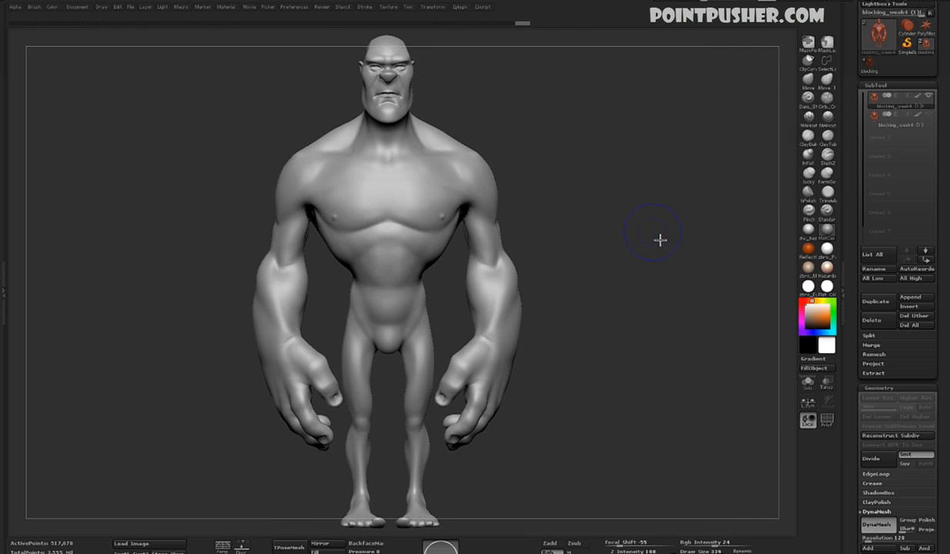
key(shift+f)
Mask both of the character's hands from the wrists down
drag(567, 221, 609, 219)
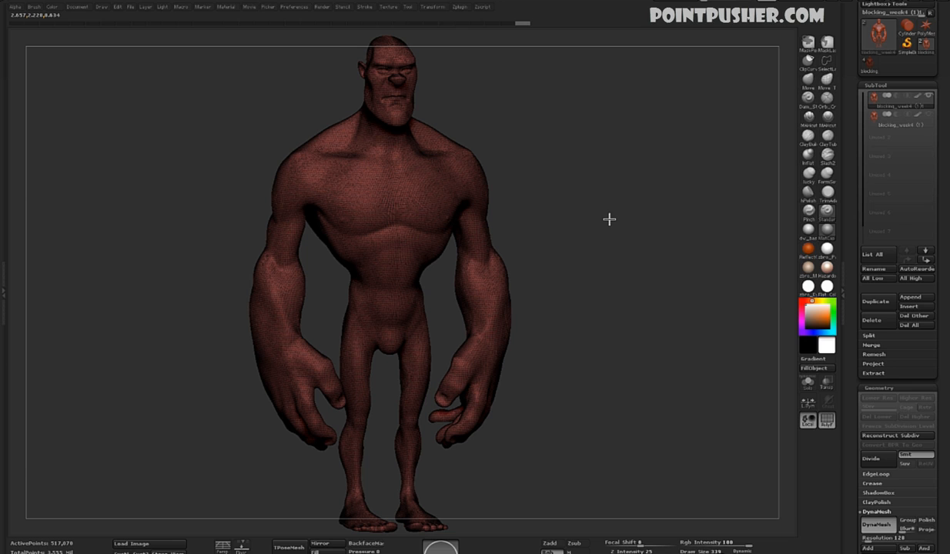
drag(616, 314, 666, 371)
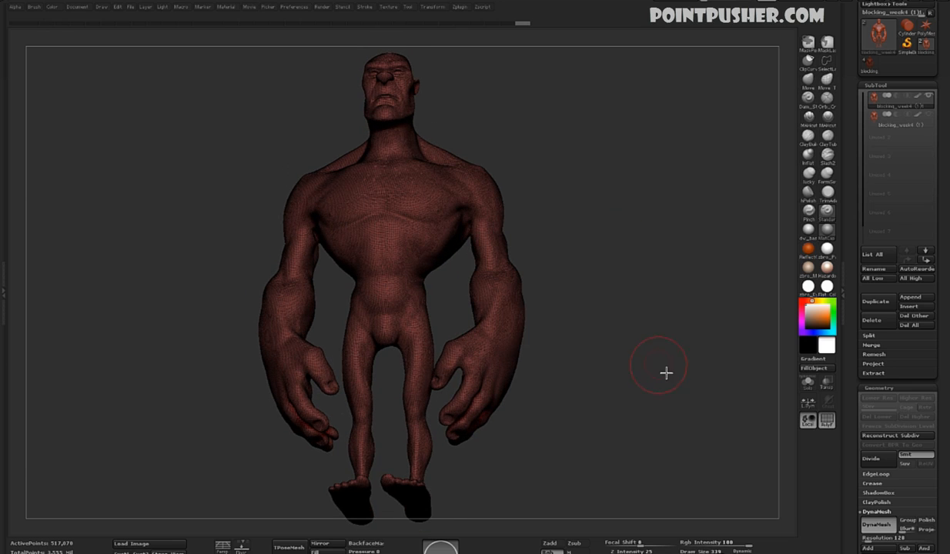
key(space)
drag(675, 413, 757, 239)
key(space)
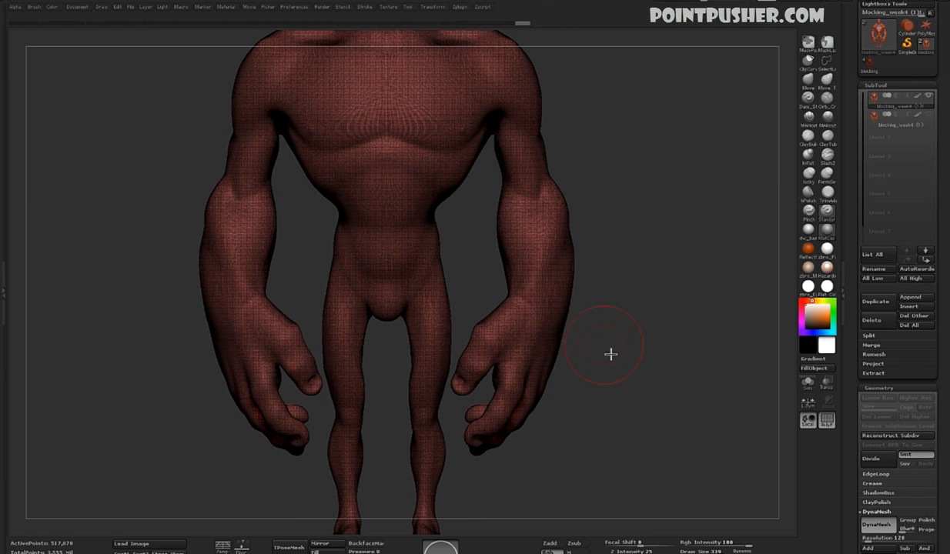
mouse_move(528, 312)
ctrl+mouse_down()
mouse_move(486, 301)
mouse_move(460, 340)
mouse_move(456, 410)
mouse_move(549, 499)
mouse_move(530, 481)
ctrl+mouse_up()
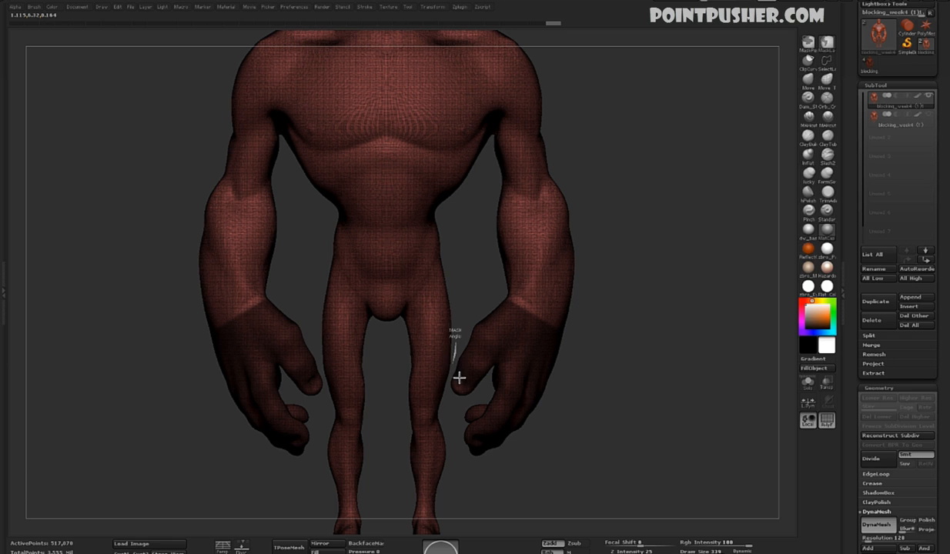
mouse_move(455, 410)
ctrl+mouse_down()
mouse_move(427, 454)
mouse_move(381, 320)
mouse_move(450, 300)
ctrl+mouse_up()
mouse_move(633, 331)
mouse_down()
mouse_move(513, 336)
mouse_move(642, 336)
mouse_up()
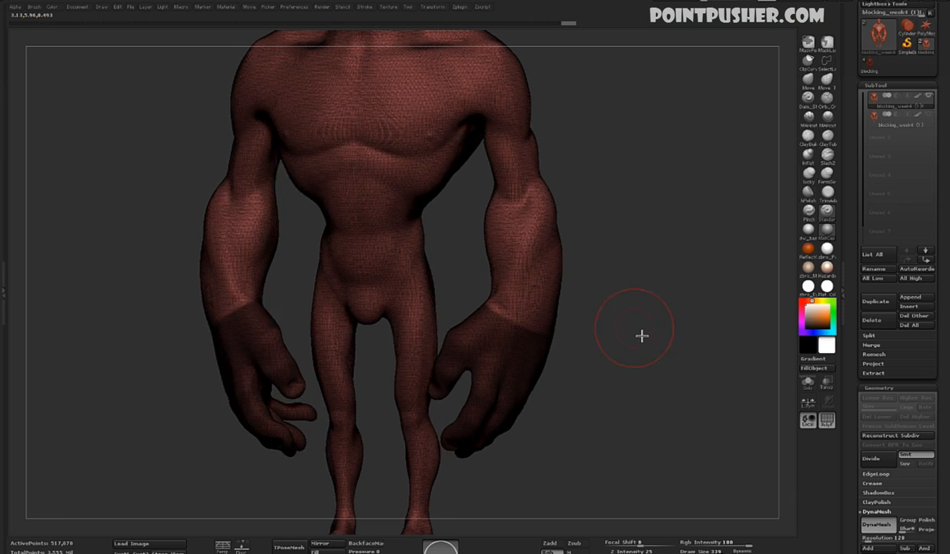
Turn the masked hands into their own polygroup and split the mesh into separate subtools by group
key(ctrl+w)
drag(616, 355, 808, 350)
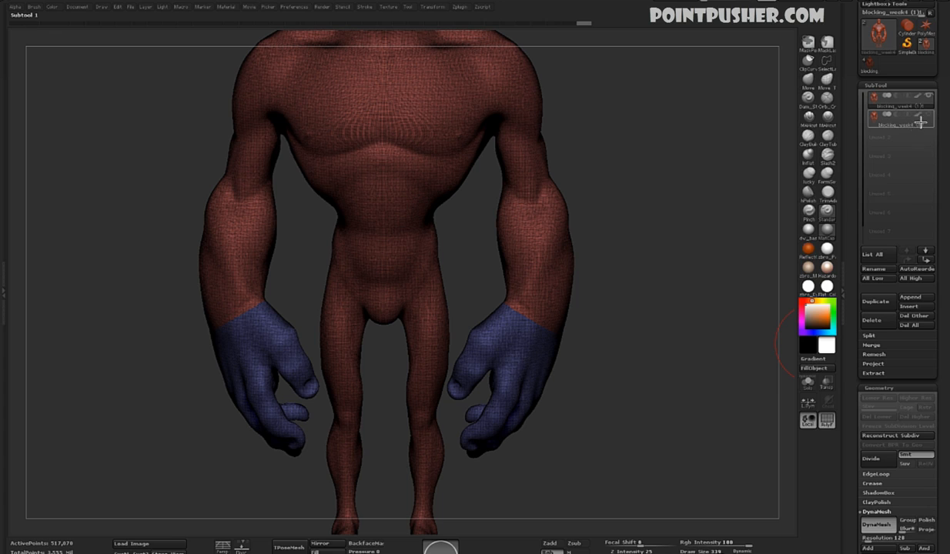
click(872, 336)
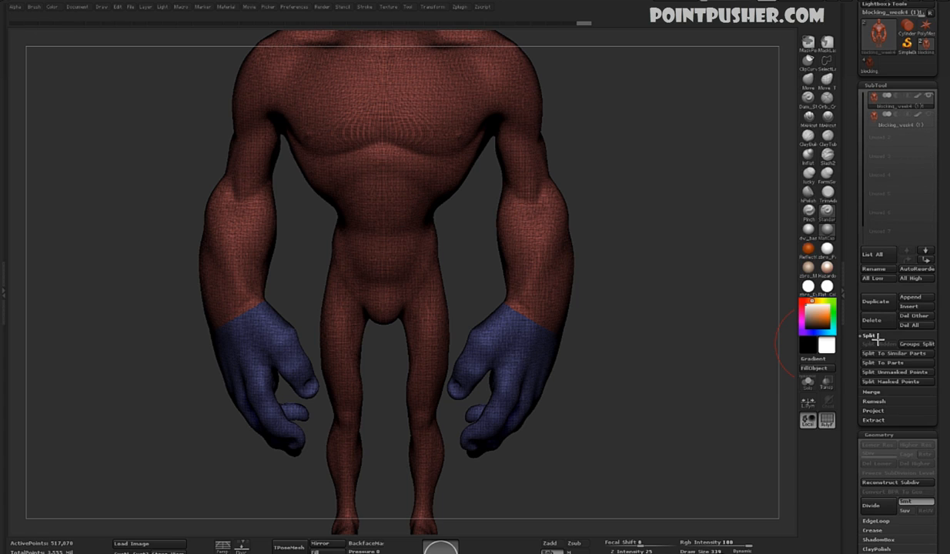
click(921, 346)
click(759, 360)
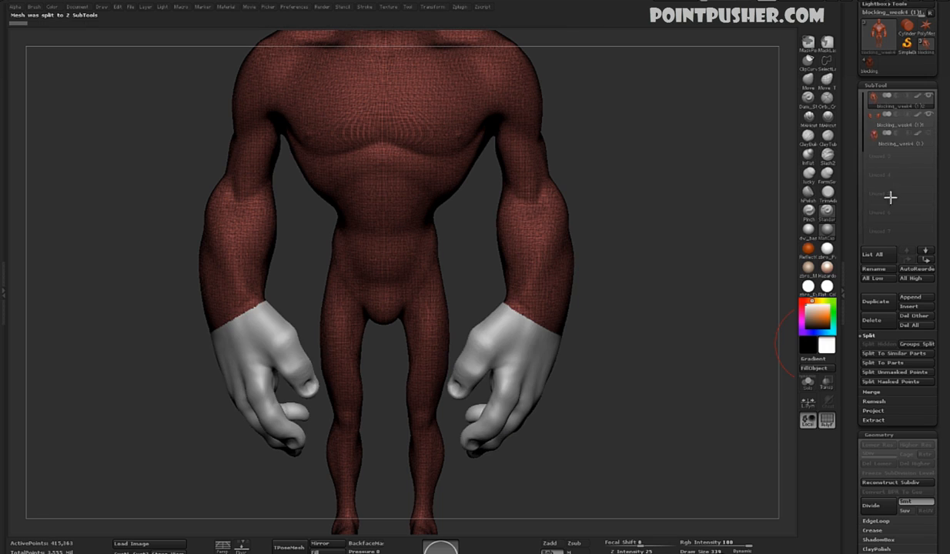
Select the hands subtool, switch back to the body subtool, and hide the hands
drag(679, 324, 670, 327)
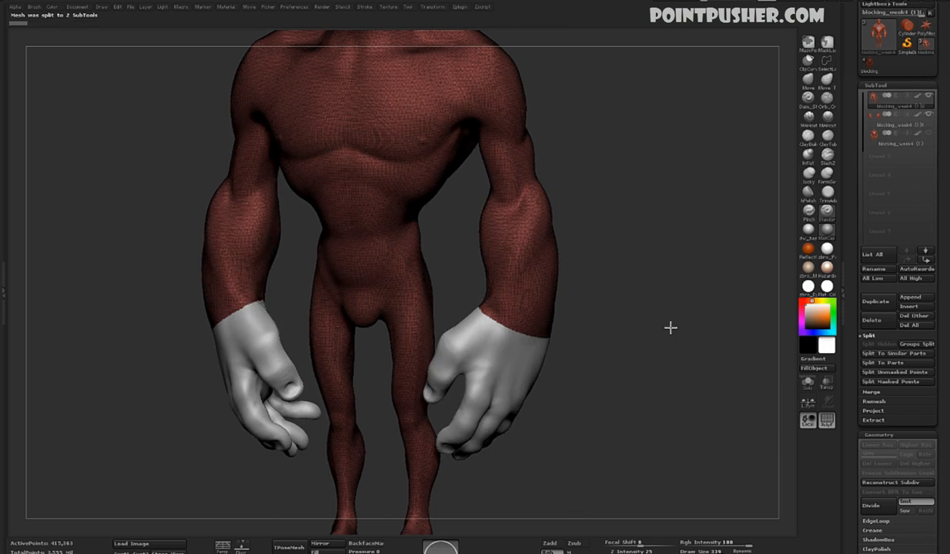
click(876, 117)
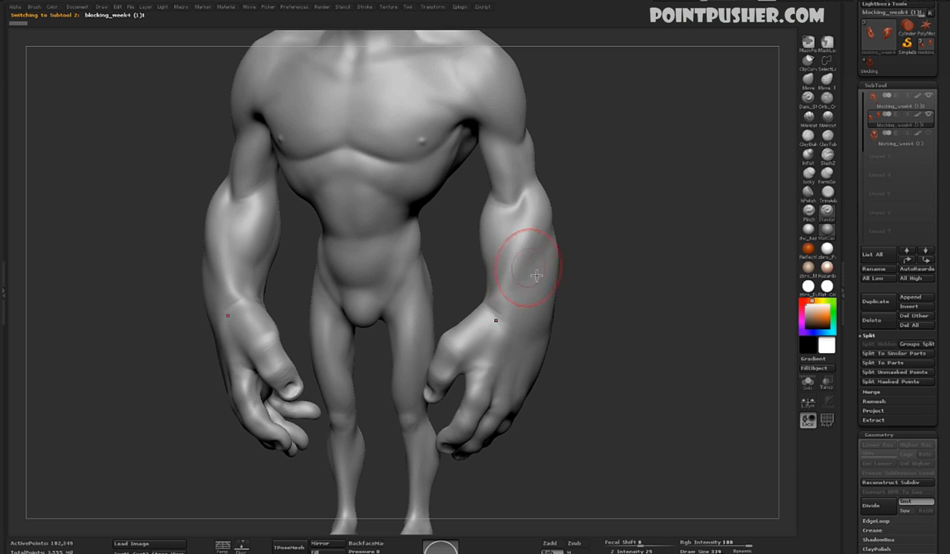
click(909, 107)
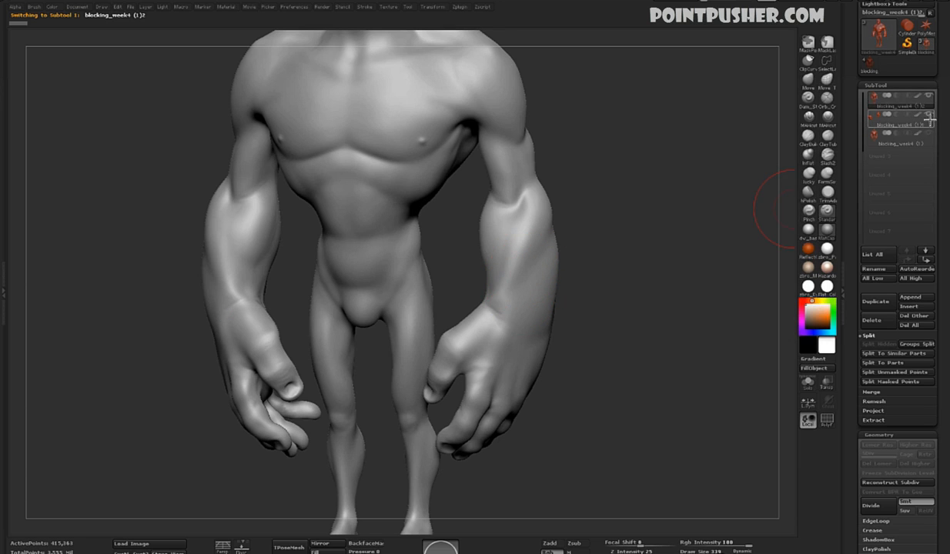
click(928, 115)
Update the body's DynaMesh to close the open wrist ends, and check both forearms
drag(655, 281, 670, 258)
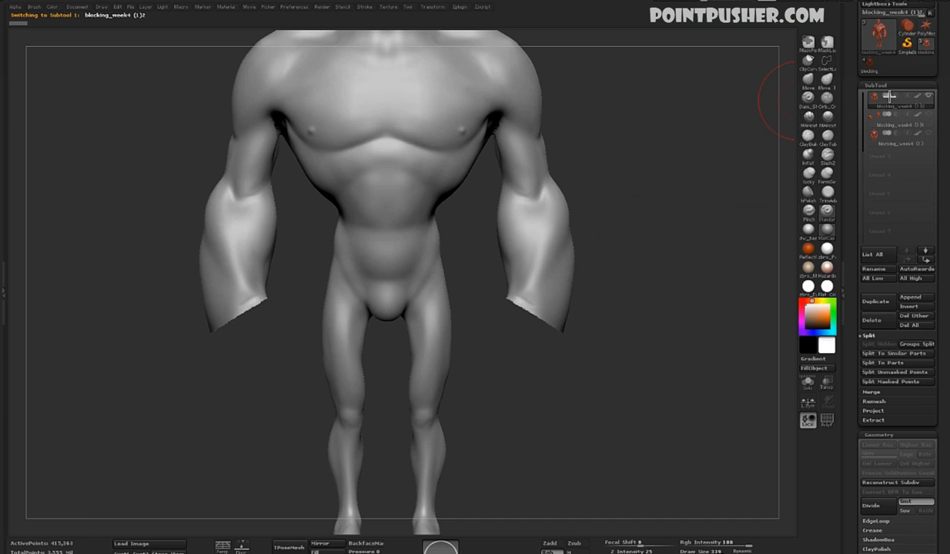
drag(629, 222, 650, 231)
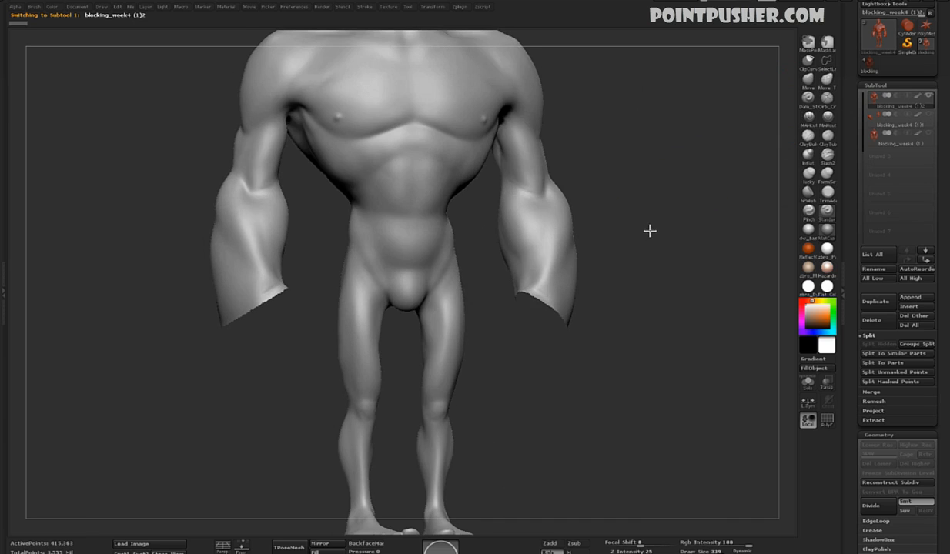
drag(670, 269, 656, 328)
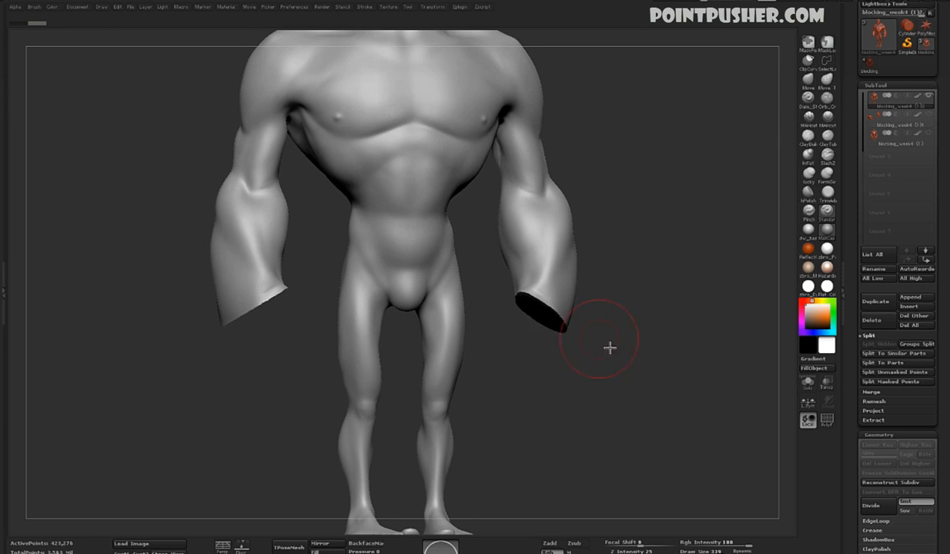
drag(609, 348, 778, 219)
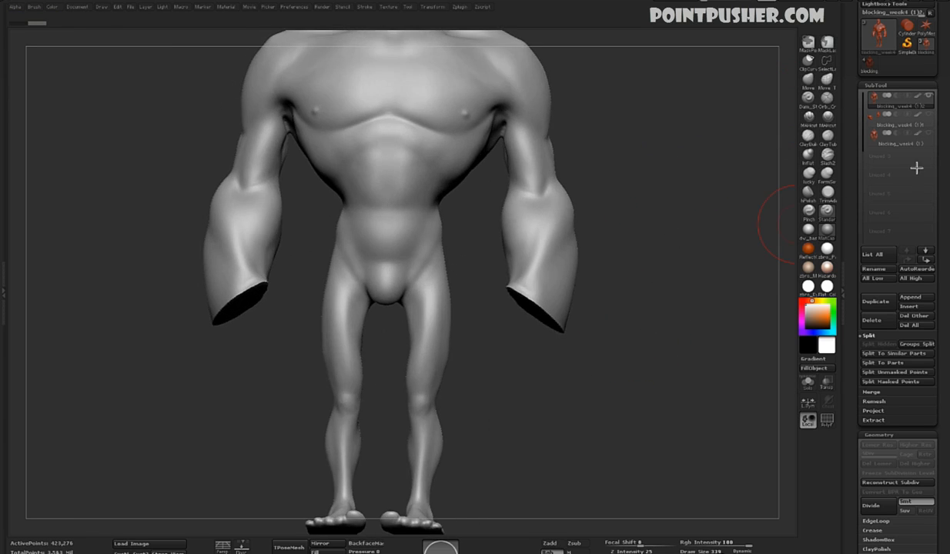
Update the hands subtool's DynaMesh to close the open wrist ends, and hide the body subtool
click(912, 125)
mouse_move(671, 314)
mouse_down()
mouse_move(692, 314)
mouse_move(666, 303)
mouse_up()
ctrl+drag(667, 259, 685, 298)
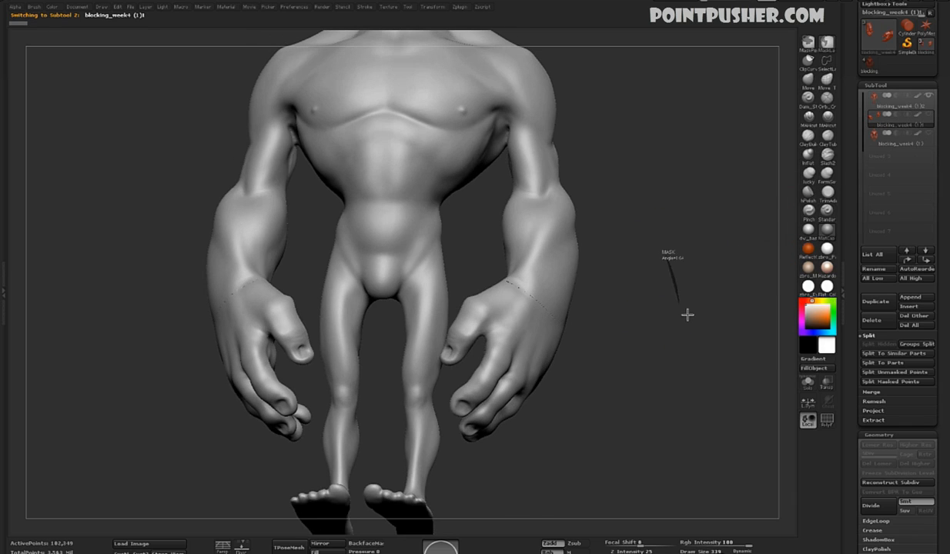
drag(670, 345, 656, 330)
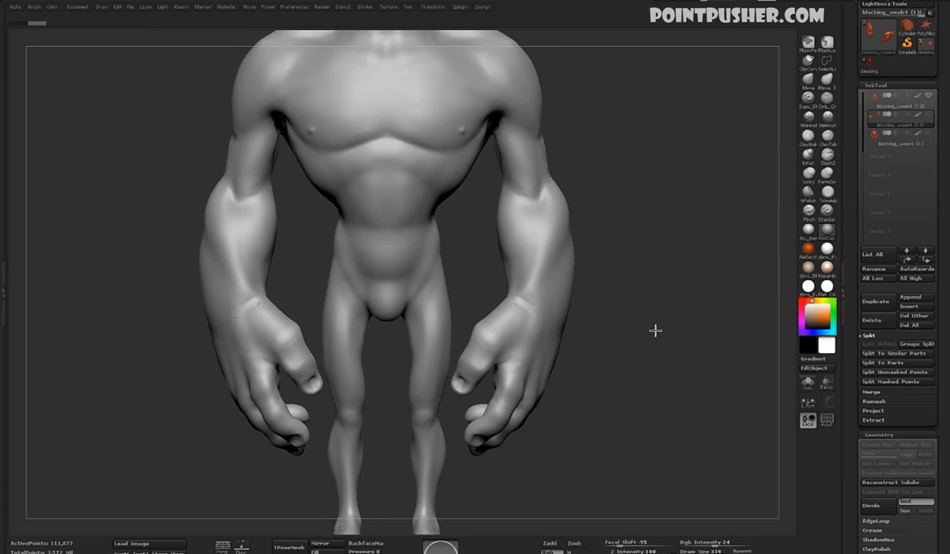
click(932, 98)
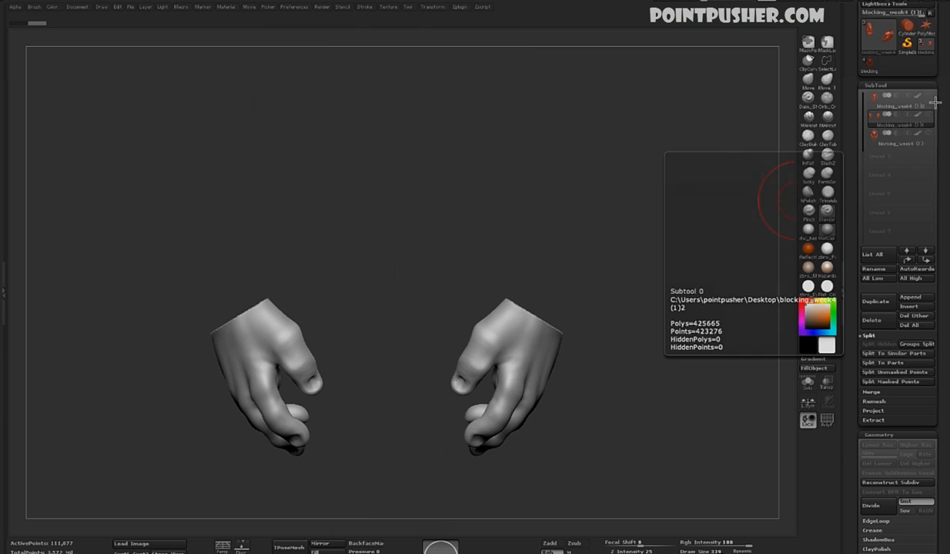
Examine the wrist ends of both hands from several angles, switching between the body and hands subtools
drag(634, 267, 645, 346)
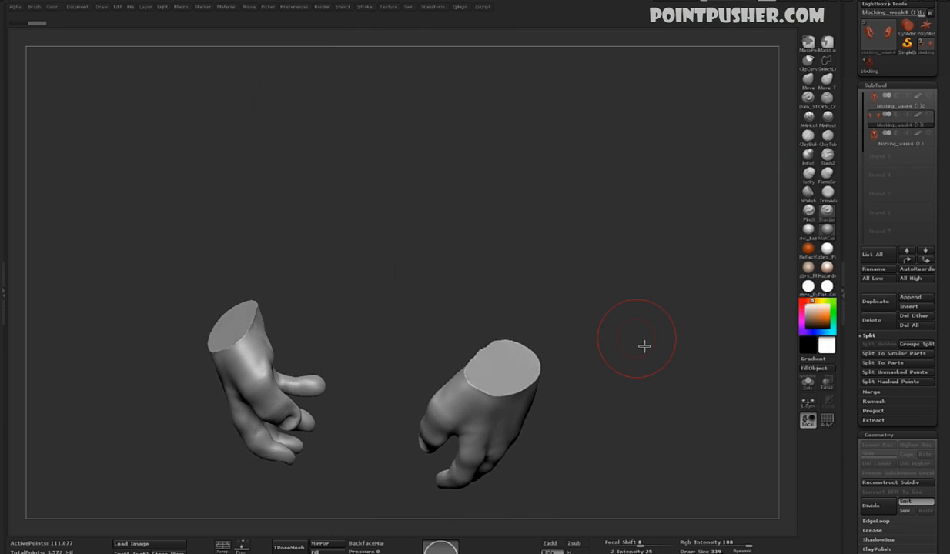
key(Up)
drag(635, 396, 675, 271)
key(Down)
key(Up)
key(Down)
drag(666, 304, 797, 230)
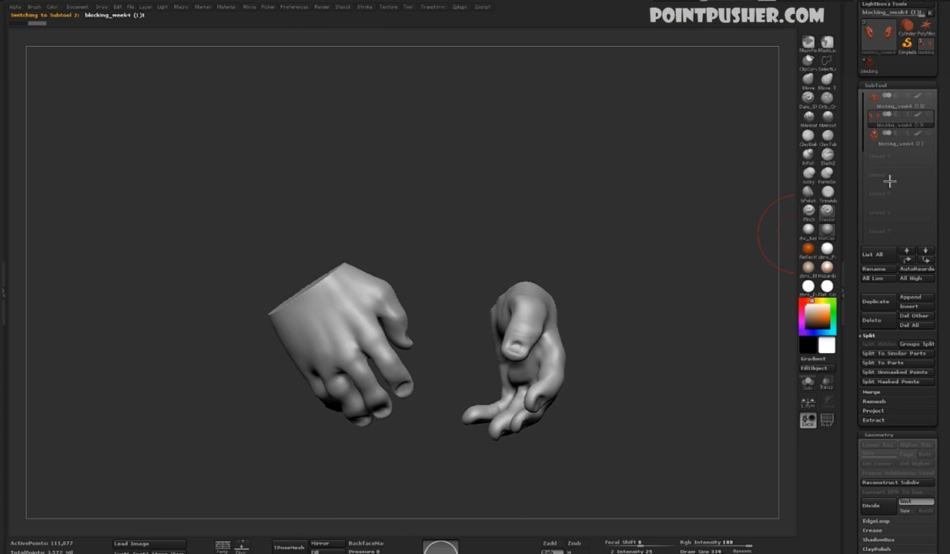
Show the body subtool again and make it the active subtool, with the head and upper body in view
click(932, 99)
mouse_move(643, 339)
mouse_down()
mouse_move(655, 329)
mouse_move(640, 382)
mouse_move(680, 337)
mouse_move(668, 324)
mouse_up()
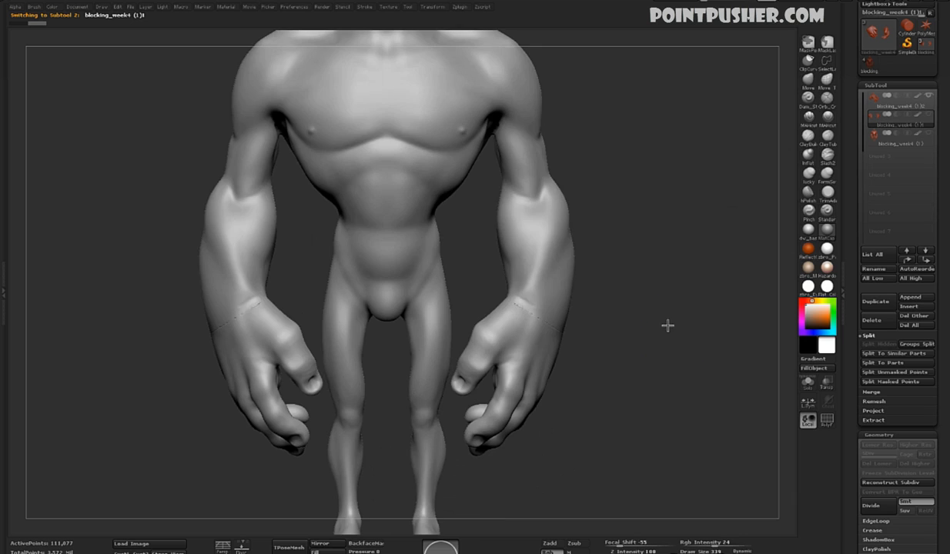
key(space)
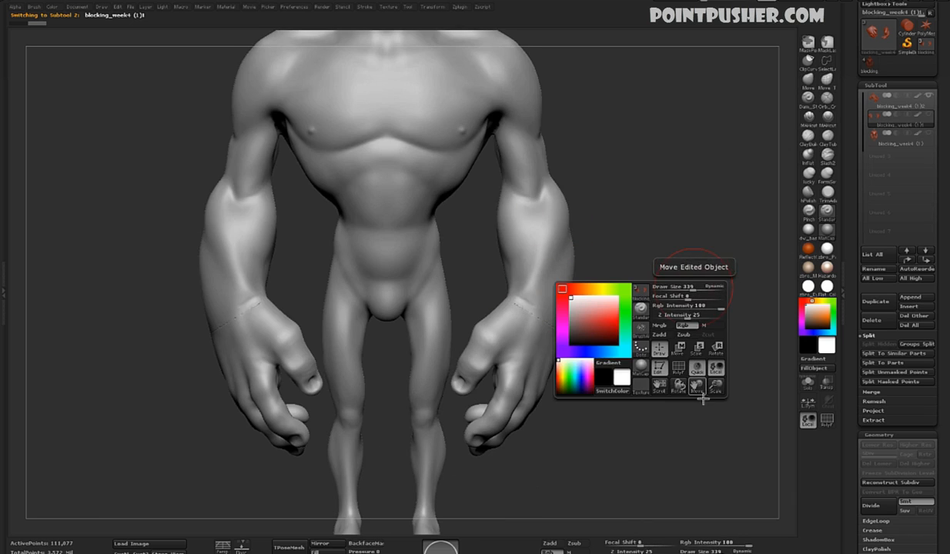
drag(702, 395, 731, 509)
drag(727, 346, 625, 319)
alt+click(510, 273)
drag(651, 225, 679, 233)
Mask the head and neck into their own polygroup and split them from the body with Groups Split
ctrl+drag(426, 72, 558, 139)
drag(613, 208, 560, 254)
key(shift+f)
drag(607, 276, 607, 213)
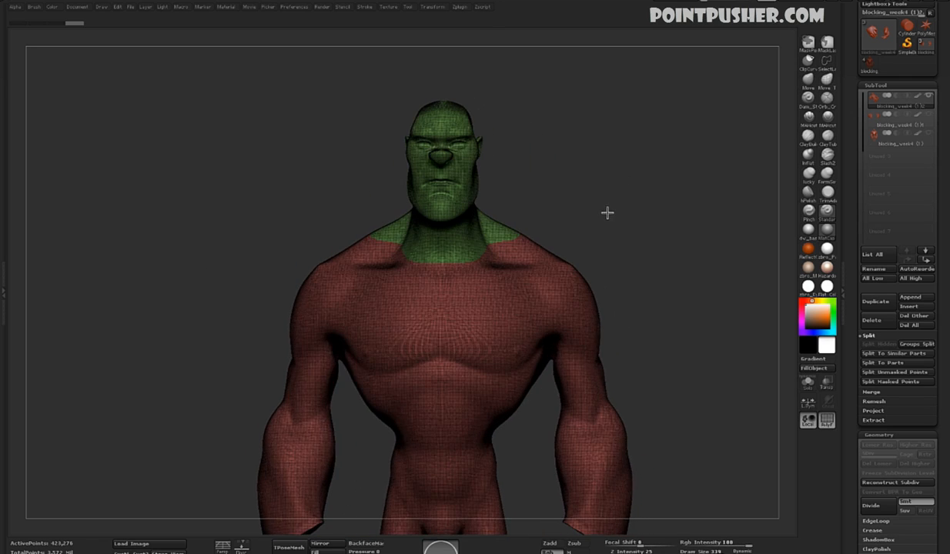
click(920, 344)
click(777, 376)
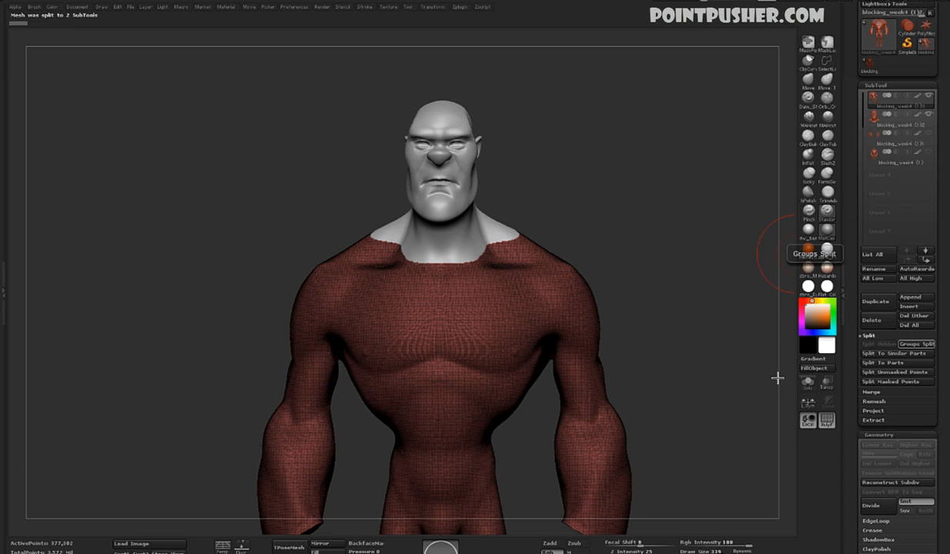
Select the head subtool and move it above the body in the subtool order
click(866, 121)
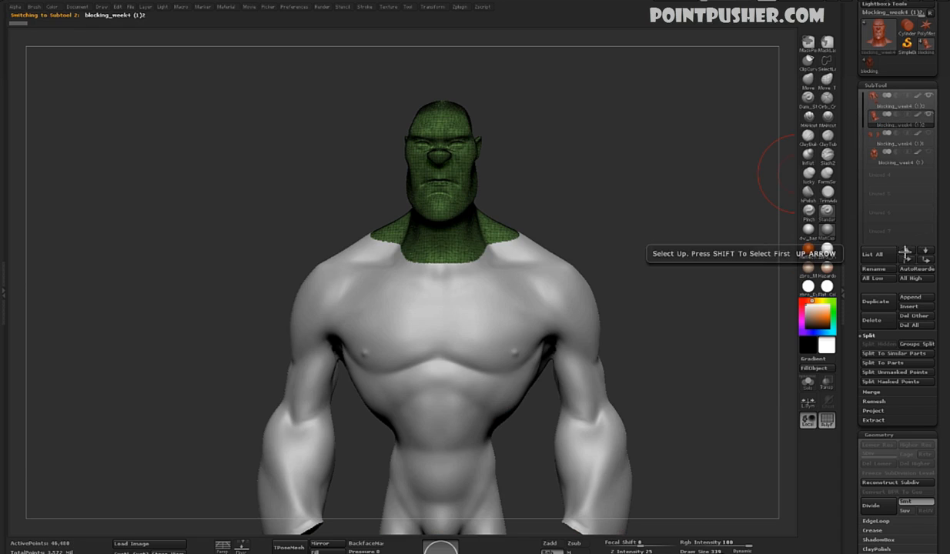
key(shift)
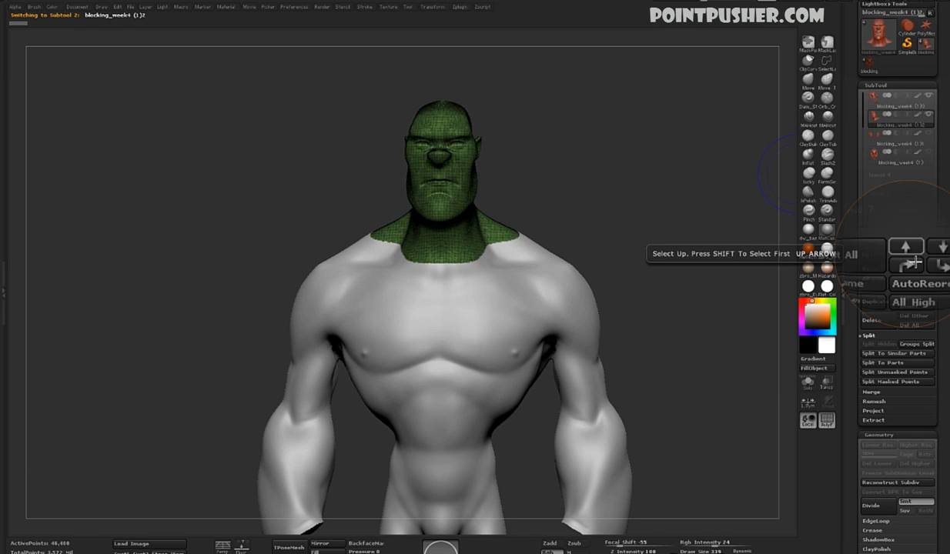
mouse_move(893, 117)
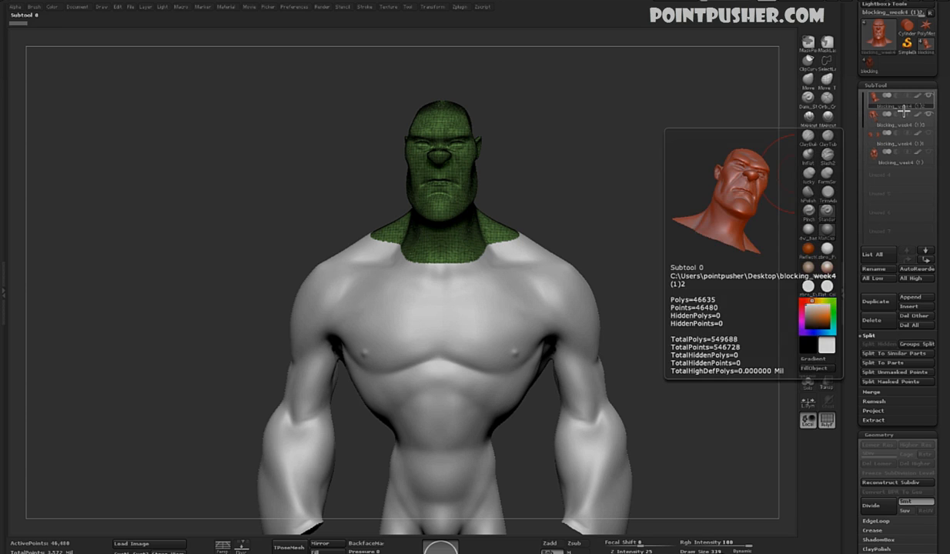
mouse_move(682, 169)
mouse_down()
mouse_move(630, 178)
mouse_move(698, 182)
mouse_move(678, 186)
mouse_move(562, 281)
mouse_up()
Make the hands subtool visible together with the head and body, keep the original blockout hidden, and select the body
key(alt+Down)
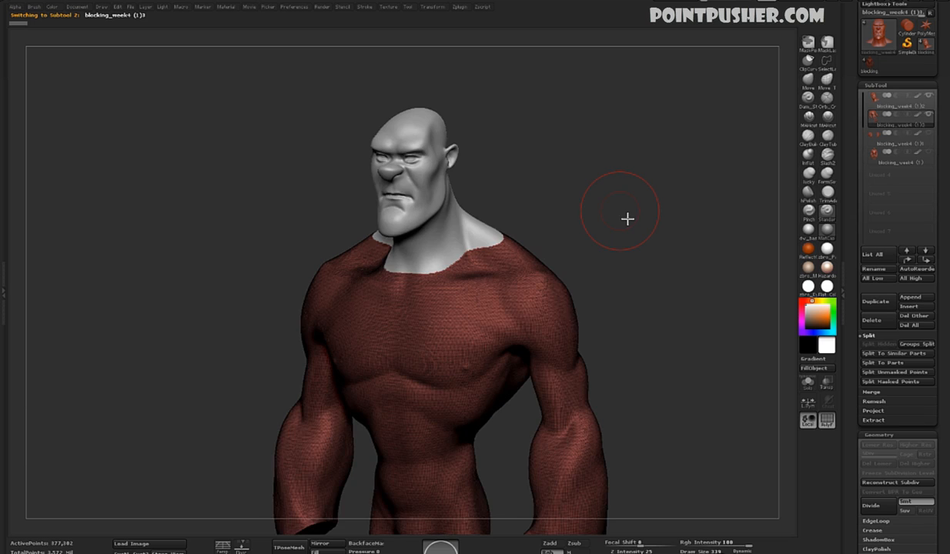
key(space)
drag(648, 316, 658, 285)
key(space)
drag(660, 401, 667, 327)
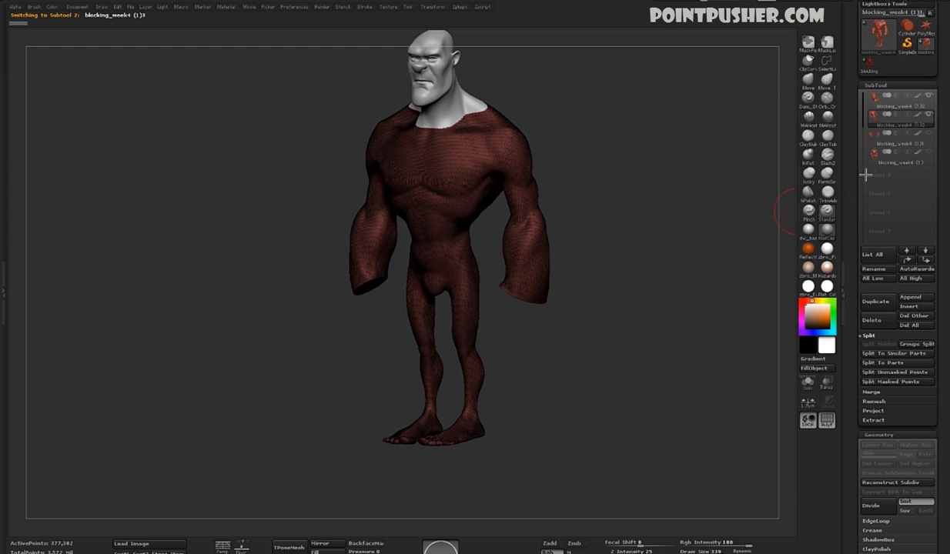
click(912, 145)
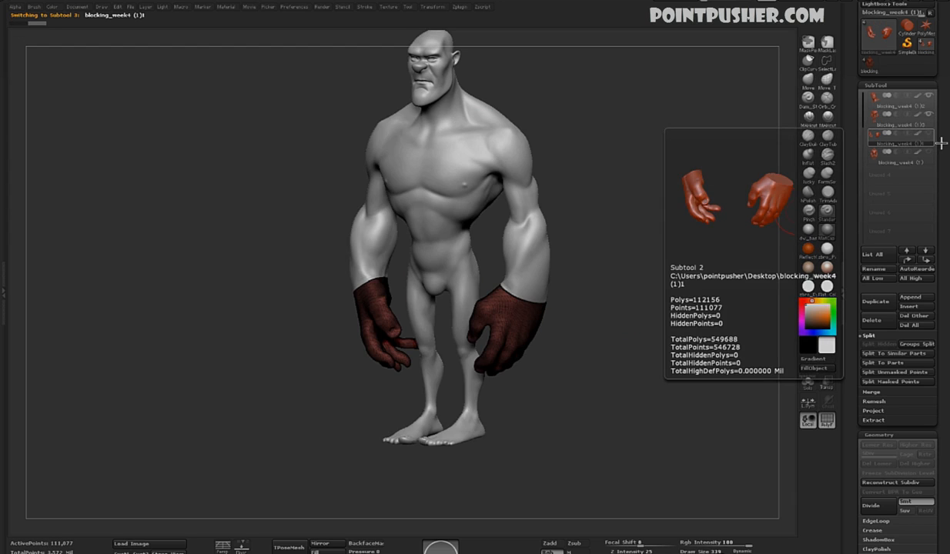
drag(678, 216, 668, 224)
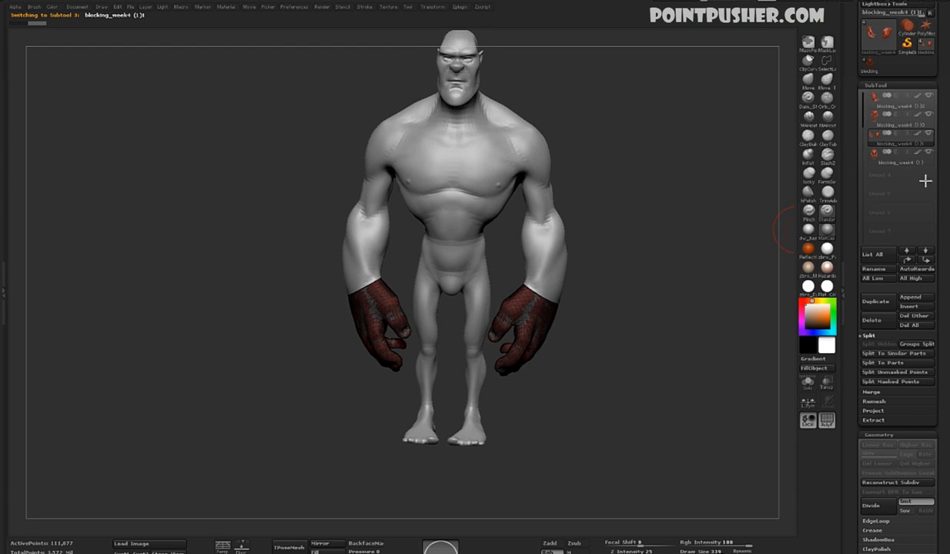
drag(665, 282, 634, 203)
alt+click(531, 171)
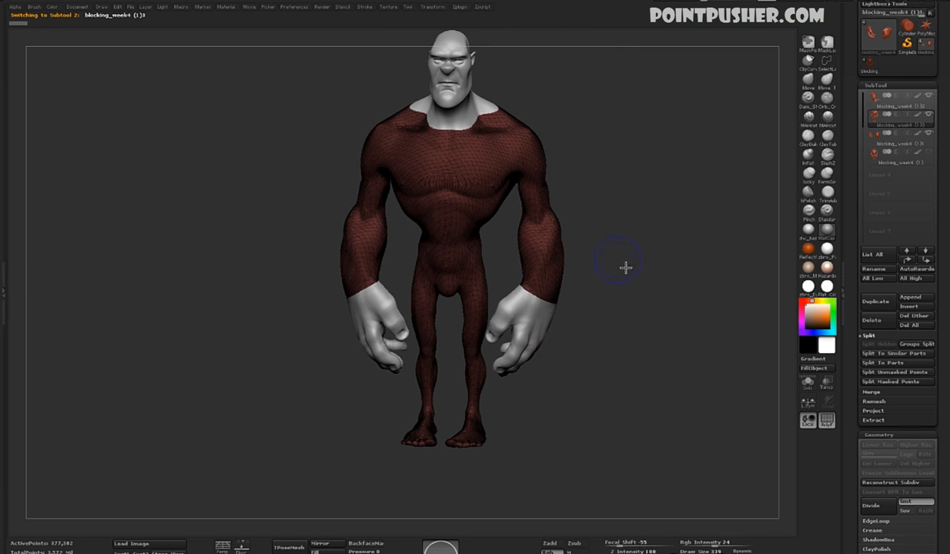
shift+drag(625, 267, 628, 244)
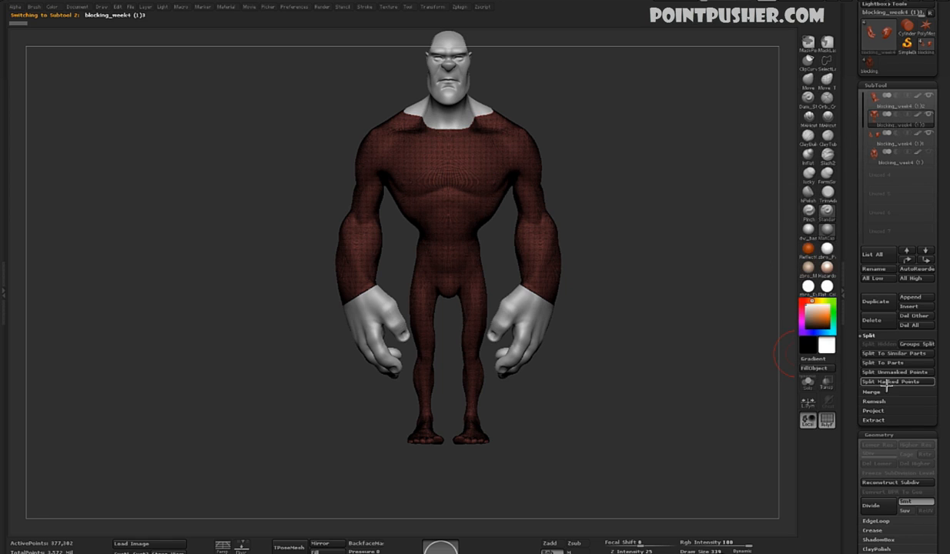
Merge the body subtool down with the hands subtool, accepting that the operation cannot be undone
click(873, 391)
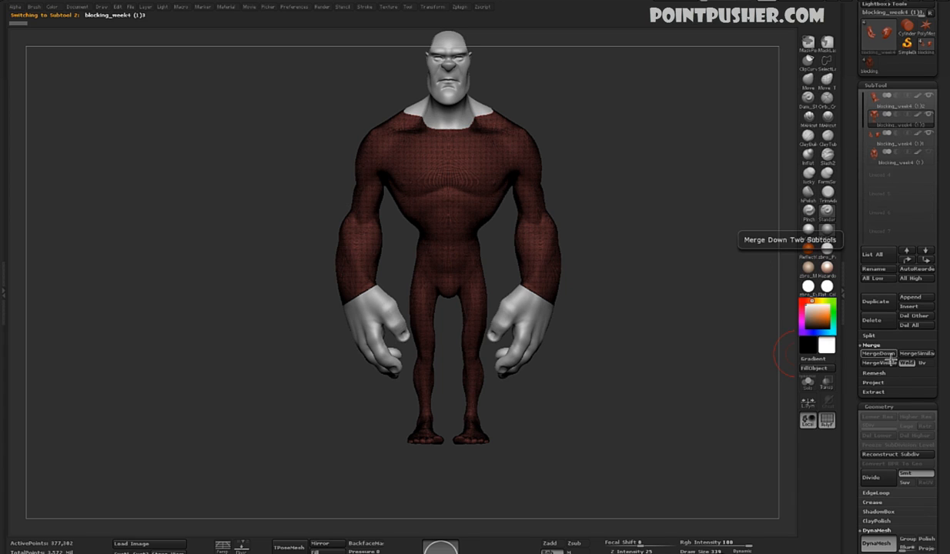
click(890, 358)
click(757, 374)
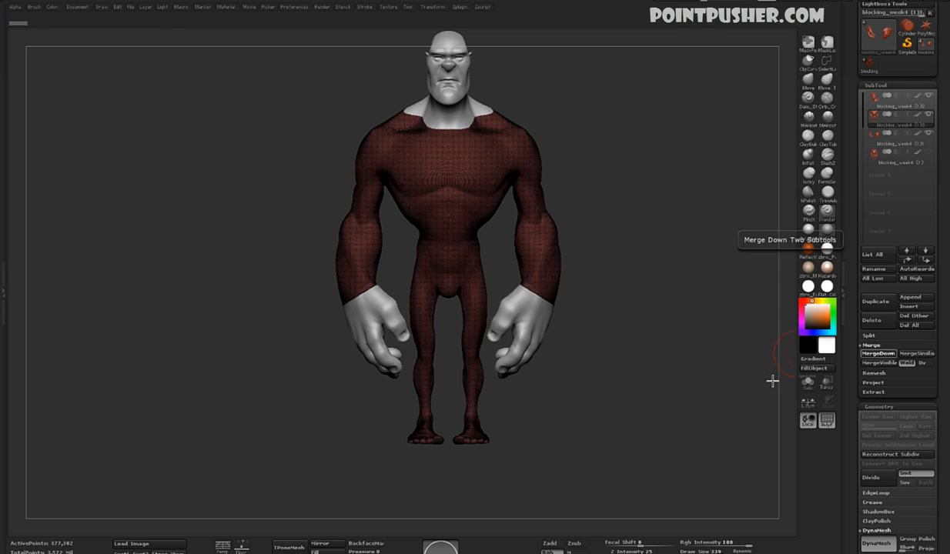
drag(652, 243, 506, 281)
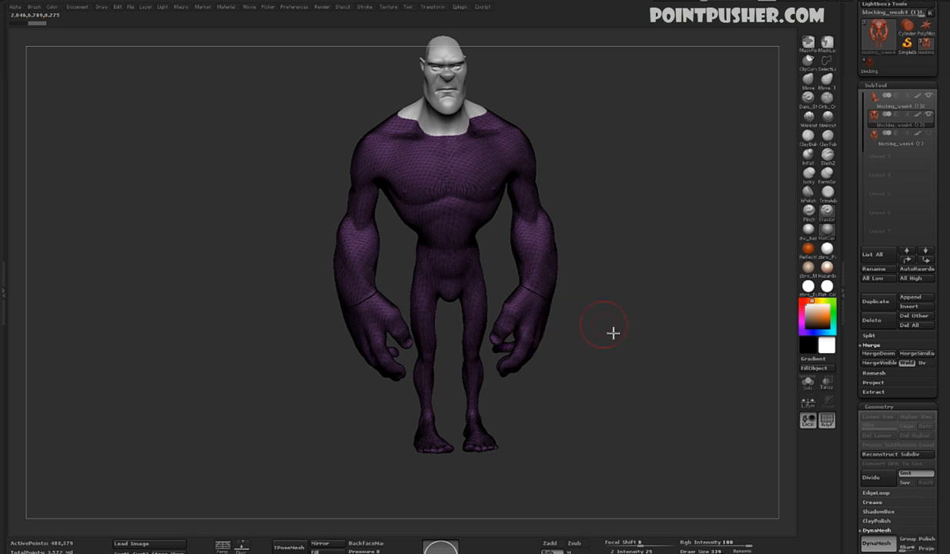
Examine the seams between the forearms and hands on the merged body, close up and from a distance
drag(654, 343, 667, 350)
right_click(671, 300)
ctrl+right_drag(694, 404, 694, 433)
key(space)
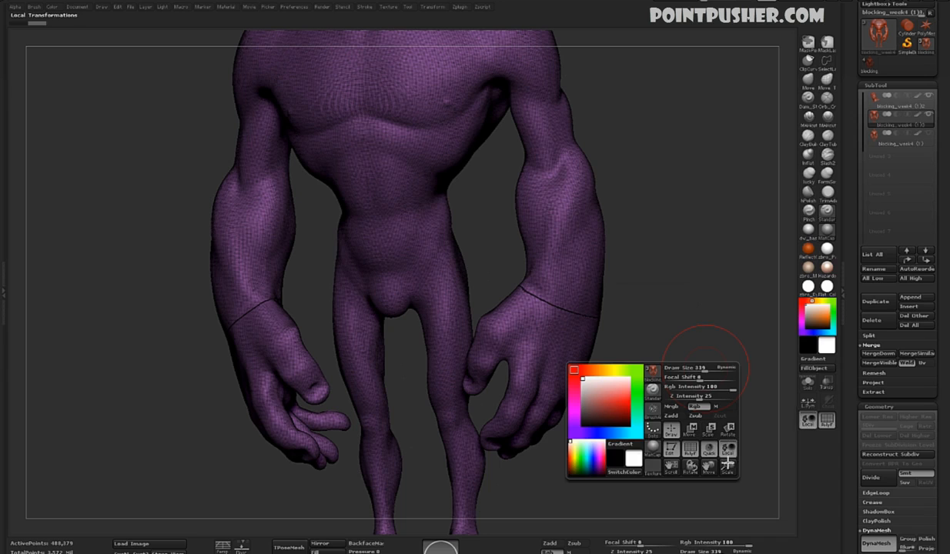
drag(728, 463, 727, 455)
drag(674, 411, 674, 358)
key(space)
drag(699, 451, 699, 441)
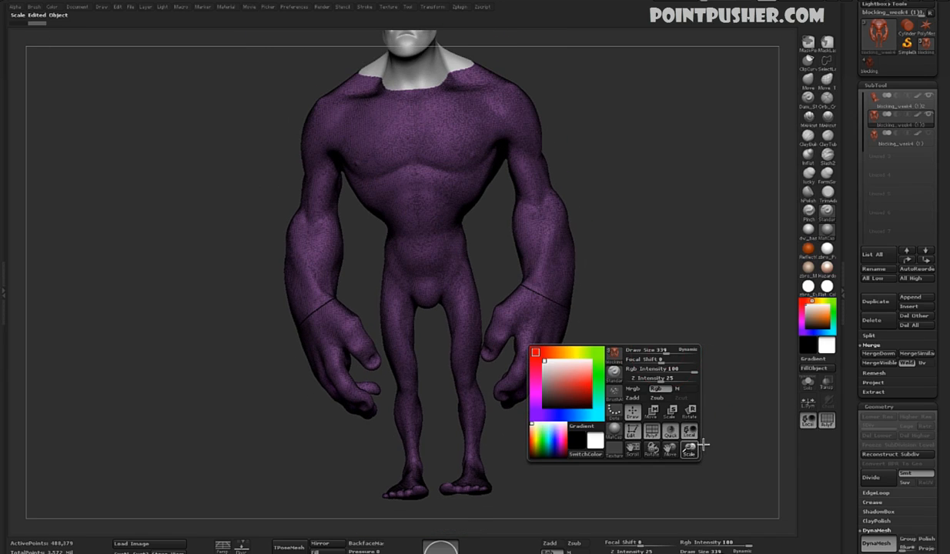
key(space)
mouse_move(674, 346)
mouse_down()
mouse_move(689, 382)
mouse_move(684, 356)
mouse_up()
drag(677, 285, 680, 278)
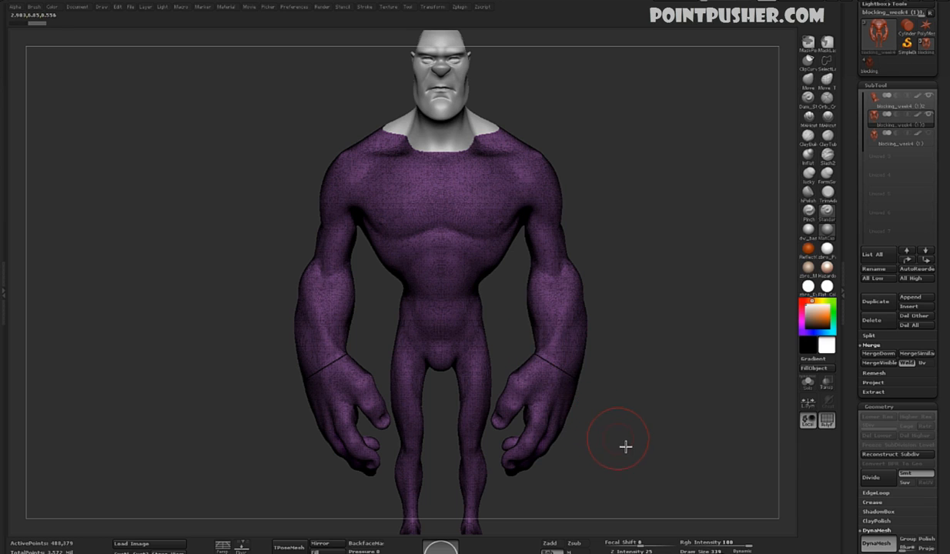
Update the DynaMesh of the merged body to fuse the hands to the forearms, and check the wrists from behind
mouse_move(911, 131)
drag(666, 349, 642, 336)
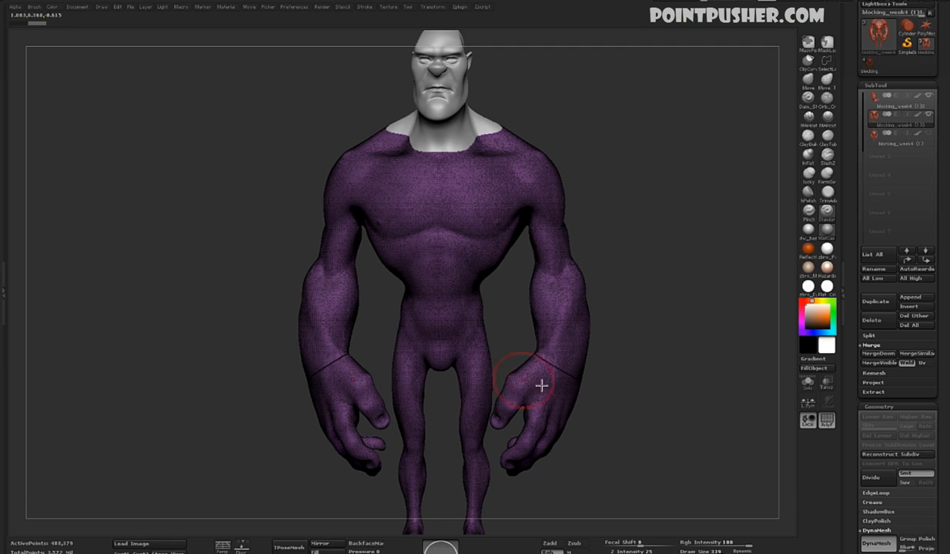
ctrl+drag(688, 354, 695, 391)
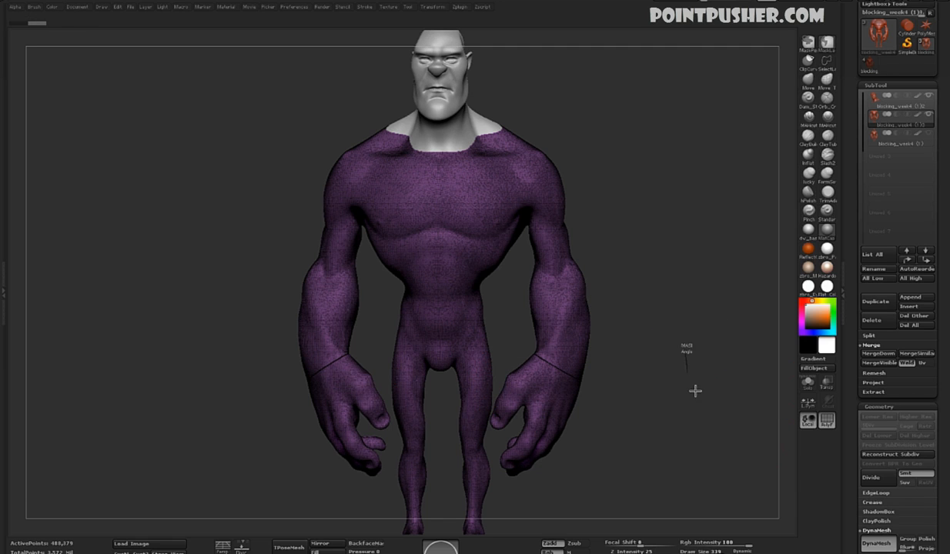
mouse_move(674, 335)
mouse_down()
mouse_move(590, 330)
mouse_move(511, 384)
mouse_move(531, 373)
mouse_up()
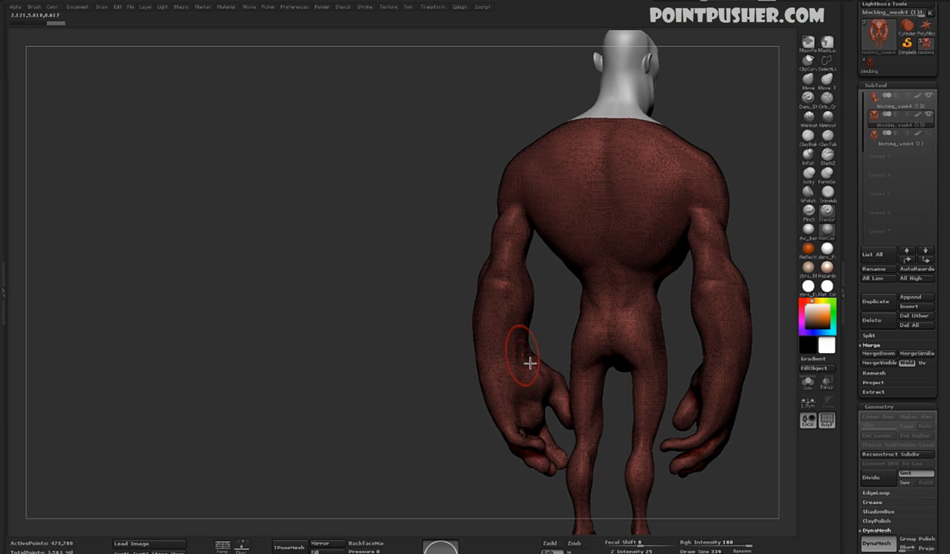
Smooth the wrist seam using the Smooth brush with Z Add enabled, and check the arms with the polyframe off and on
key(shift+f)
drag(773, 394, 658, 399)
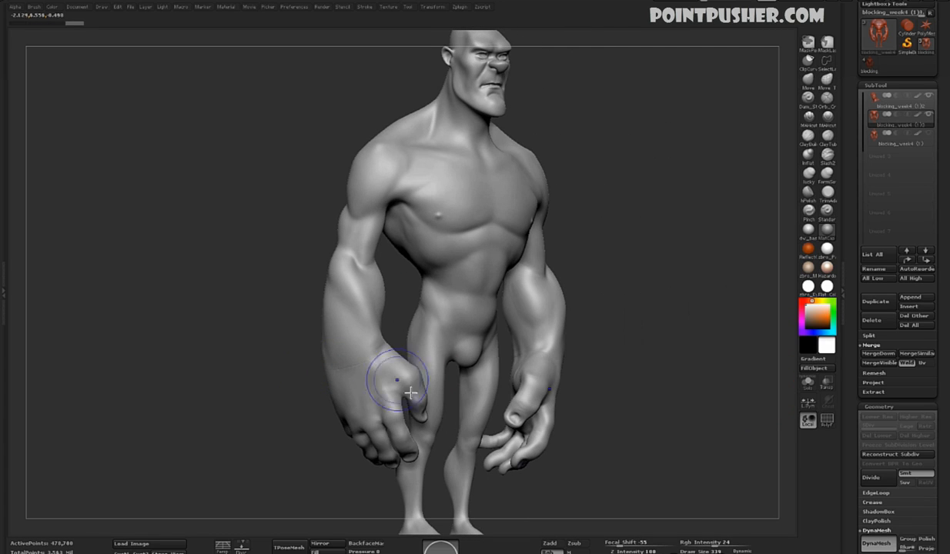
click(551, 544)
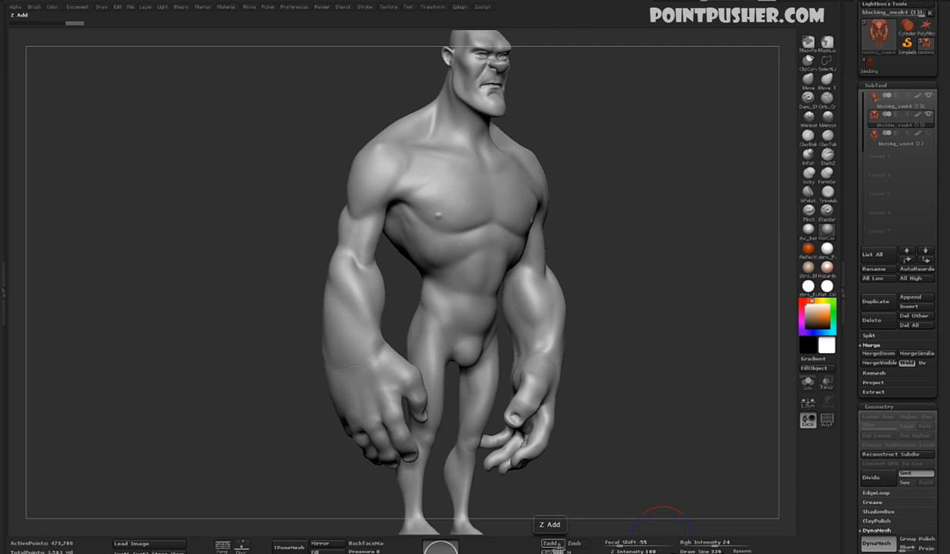
shift+drag(341, 344, 350, 373)
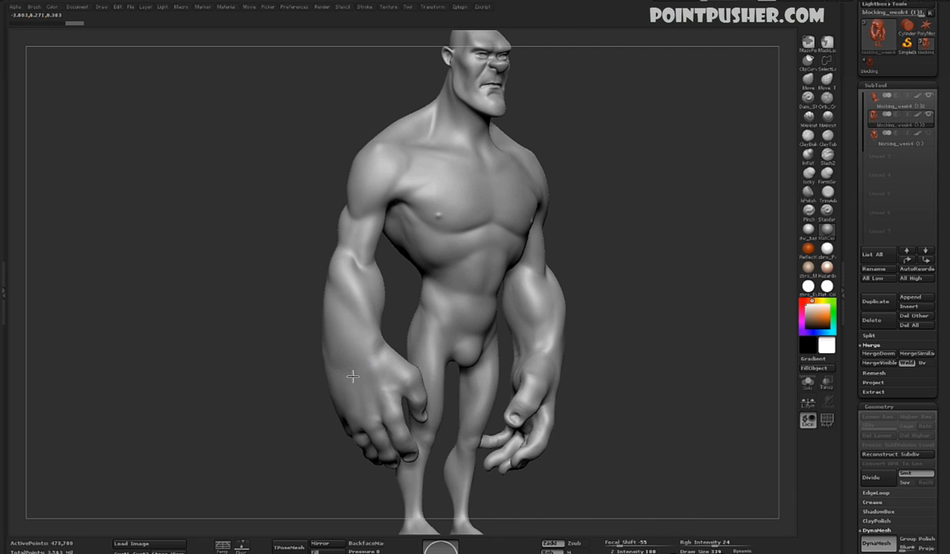
mouse_move(280, 365)
mouse_down()
mouse_move(382, 383)
mouse_move(330, 351)
mouse_move(525, 425)
mouse_move(562, 364)
mouse_up()
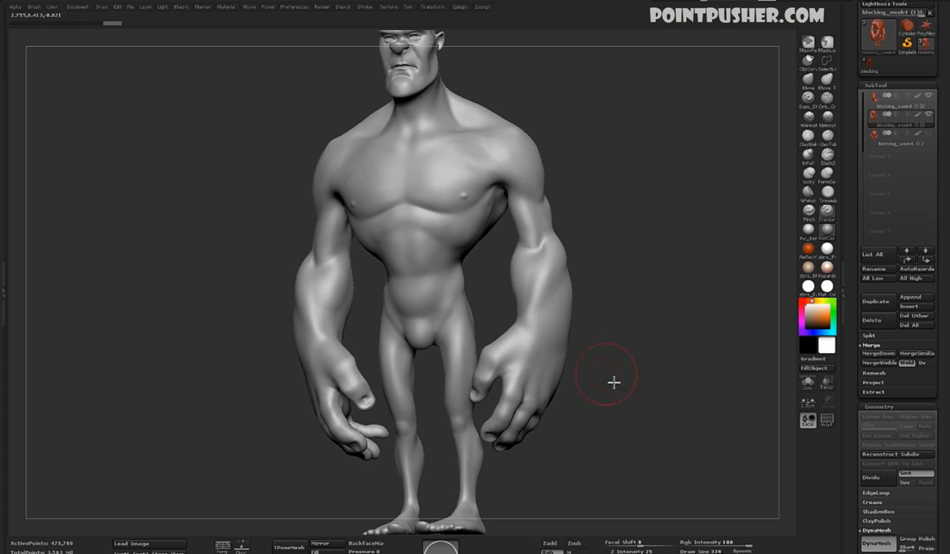
mouse_move(621, 385)
mouse_down()
mouse_move(656, 414)
mouse_move(623, 408)
mouse_up()
key(shift+f)
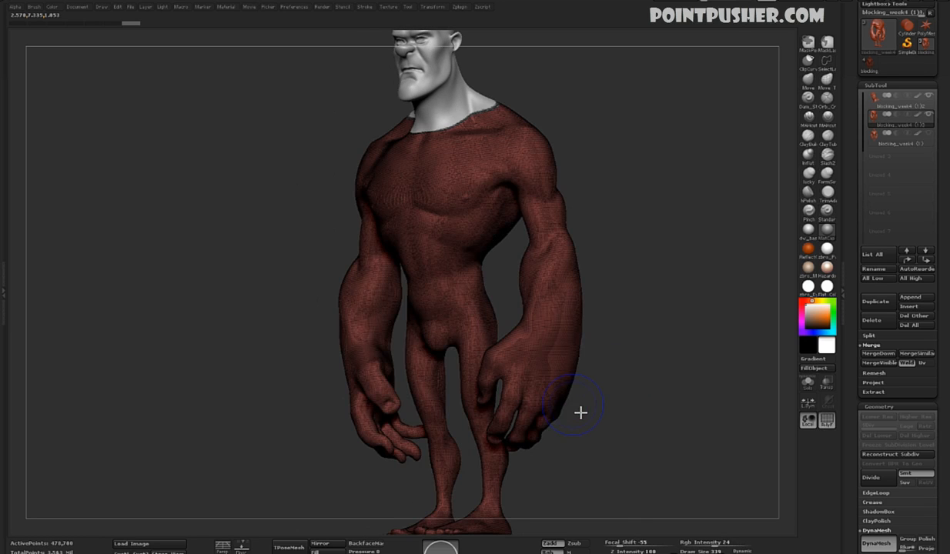
Select the head subtool and merge it down with the body, accepting that the operation cannot be undone
shift+drag(647, 430, 689, 356)
key(space)
drag(689, 428, 693, 546)
click(919, 109)
drag(675, 205, 647, 227)
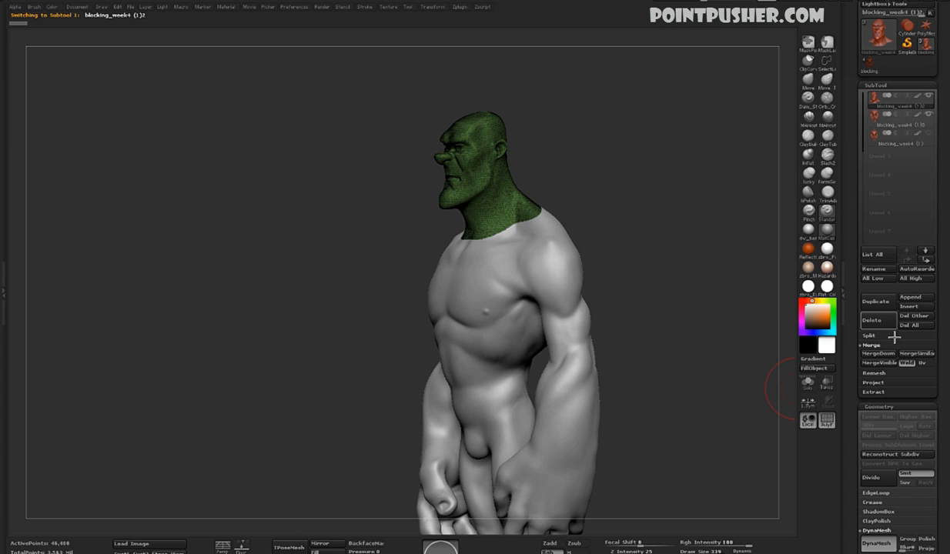
click(883, 355)
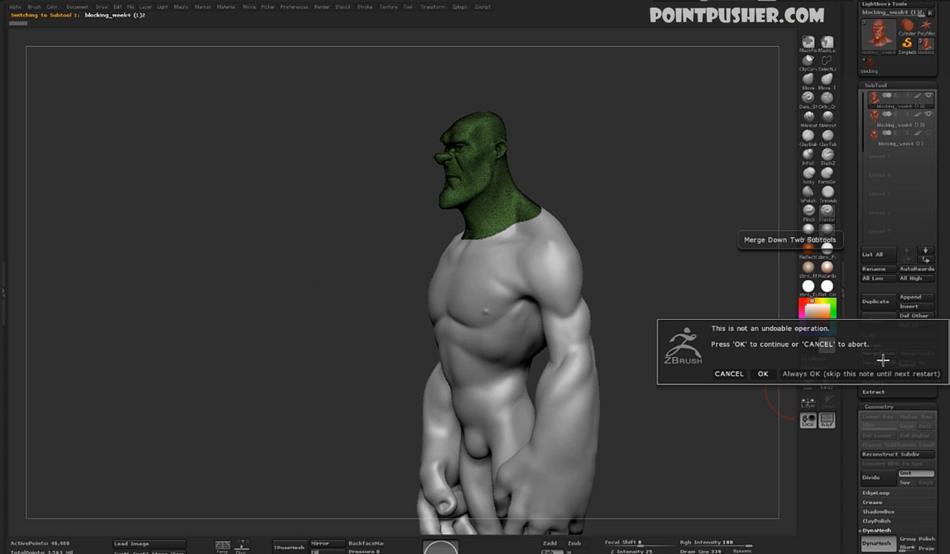
click(762, 374)
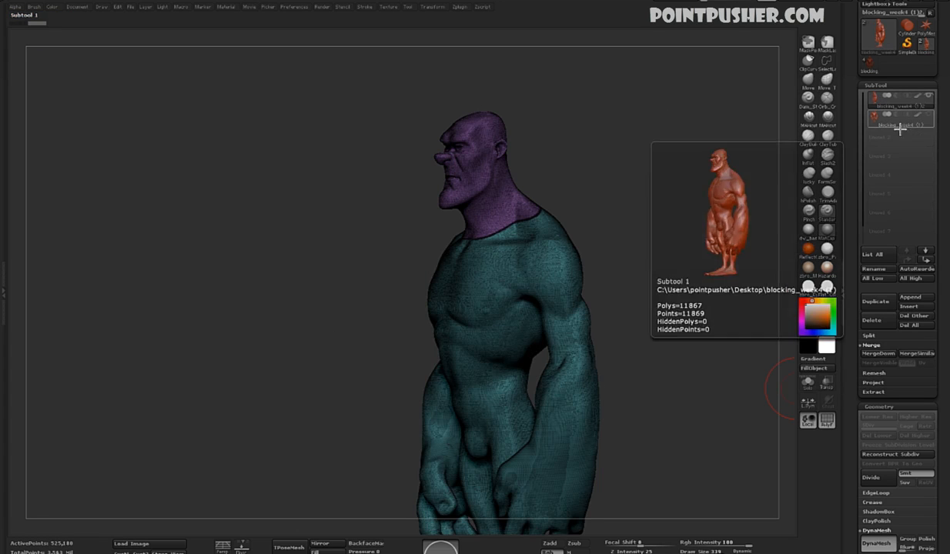
Update the DynaMesh of the merged body to fuse the head, and smooth the neck seam with the polyframe off
mouse_move(703, 290)
mouse_down()
mouse_move(627, 198)
mouse_move(652, 253)
mouse_up()
key(shift+f)
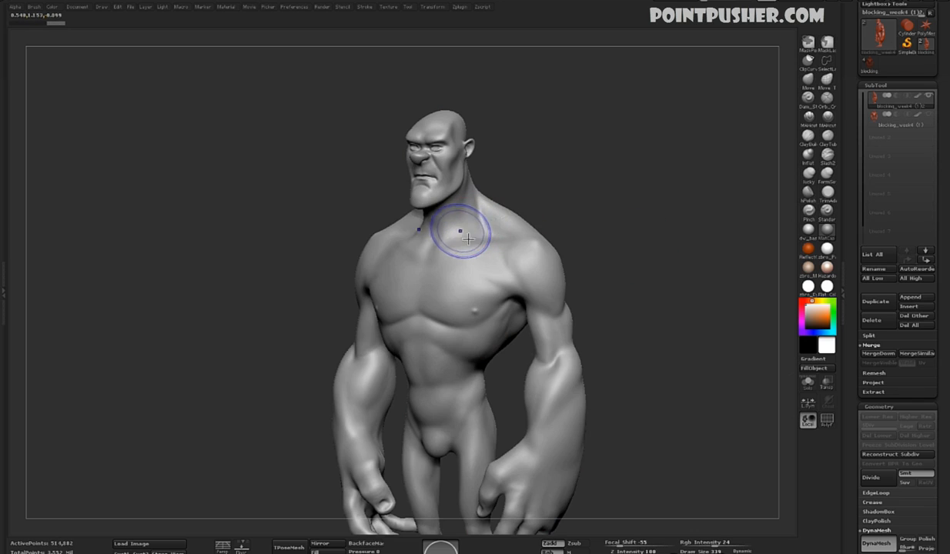
mouse_move(584, 221)
mouse_down()
mouse_move(564, 206)
mouse_move(621, 227)
mouse_move(517, 229)
mouse_up()
Switch to the Standard brush, frame the whole character from the front, and check the fused mesh with the polyframe on and off
key(b)
key(s)
key(t)
key(f)
mouse_move(678, 302)
mouse_down()
mouse_move(318, 324)
mouse_move(587, 362)
mouse_move(678, 327)
mouse_up()
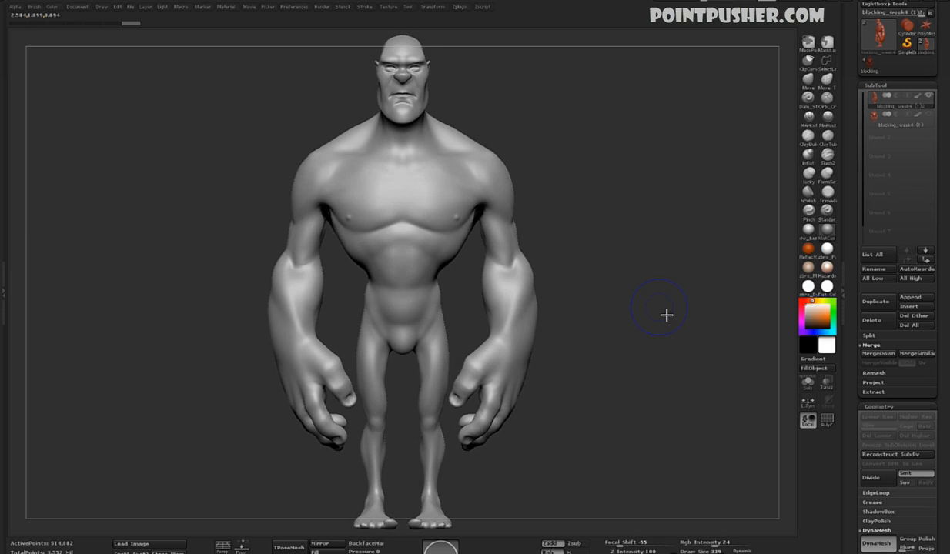
key(shift+f)
key(shift+f)
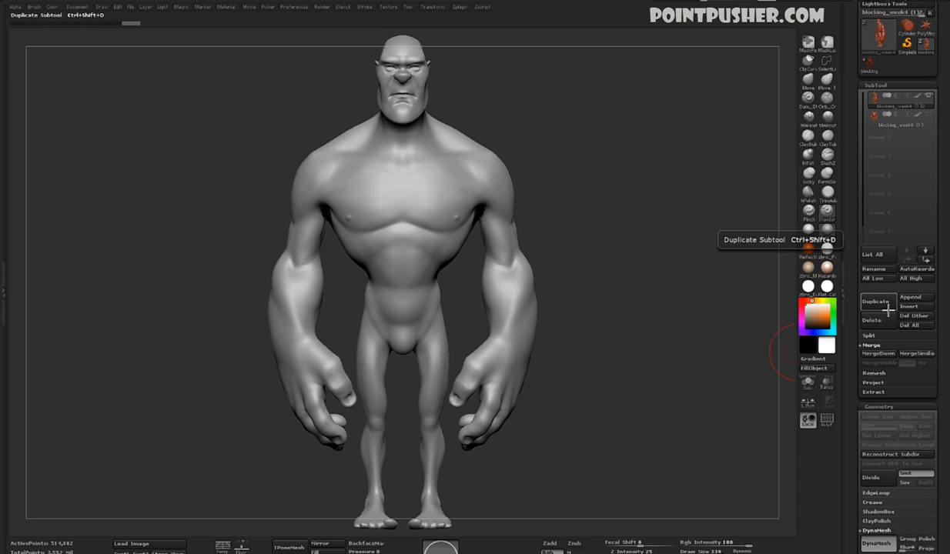
Delete the old low-resolution body subtool, confirming the deletion, and duplicate the fused DynaMesh body
click(914, 122)
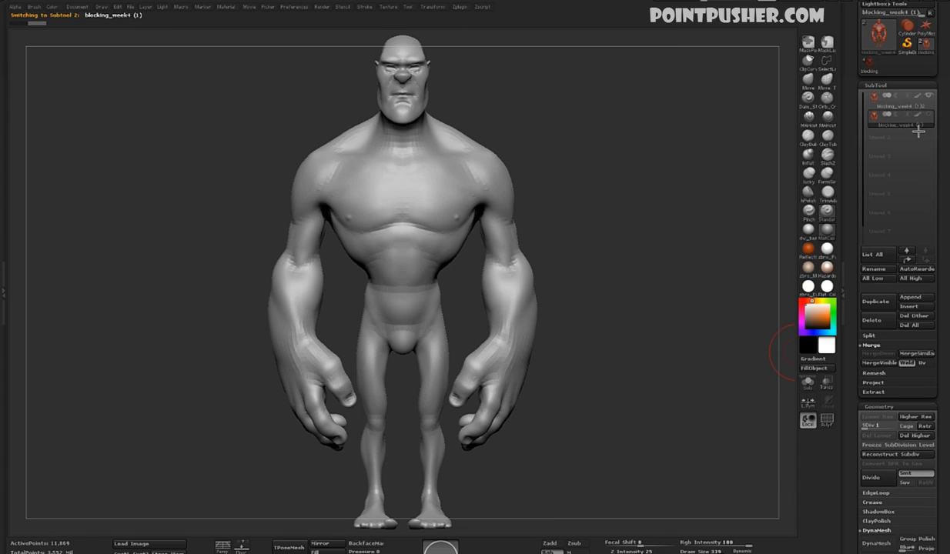
click(907, 108)
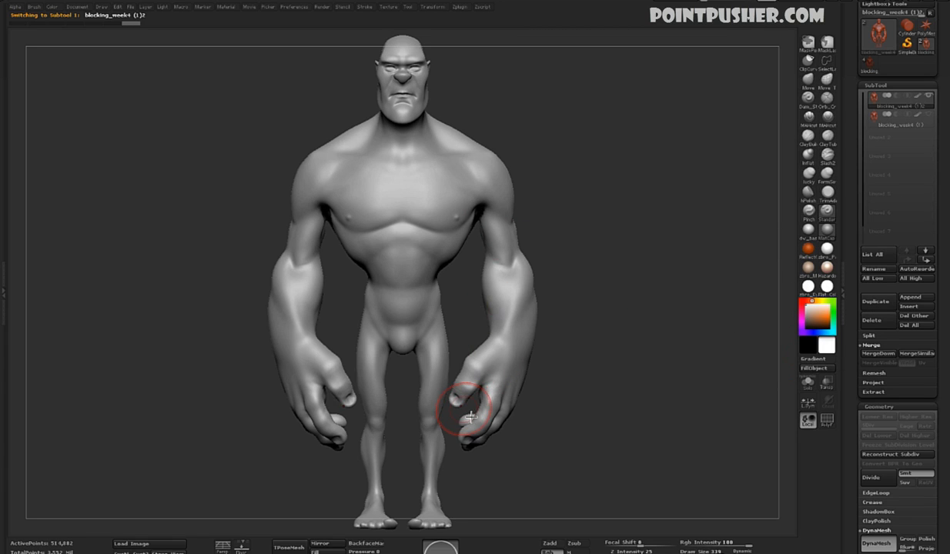
click(893, 119)
click(886, 324)
click(762, 346)
click(875, 301)
click(908, 123)
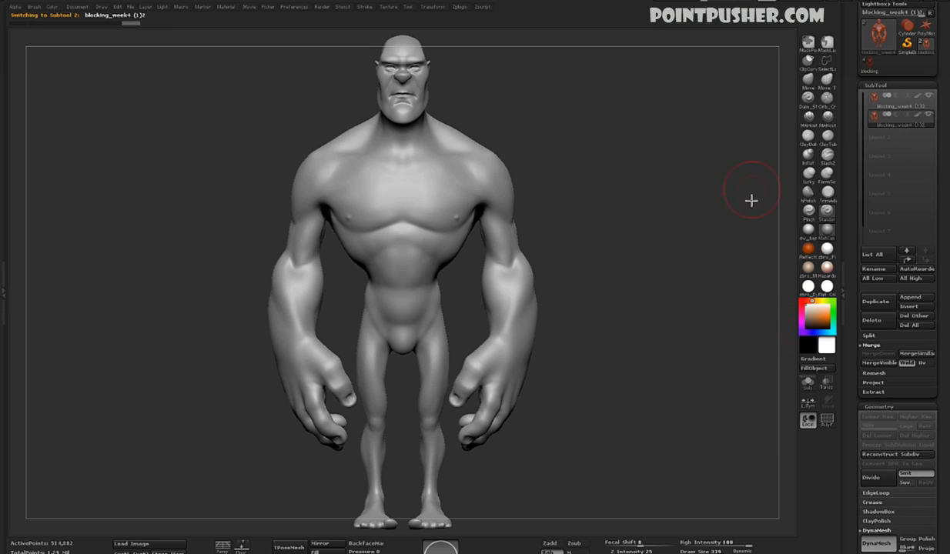
Hide the duplicate body and run ZRemesher on the first body subtool with the polyframe on
mouse_move(523, 331)
mouse_down()
mouse_move(651, 337)
mouse_move(614, 300)
mouse_up()
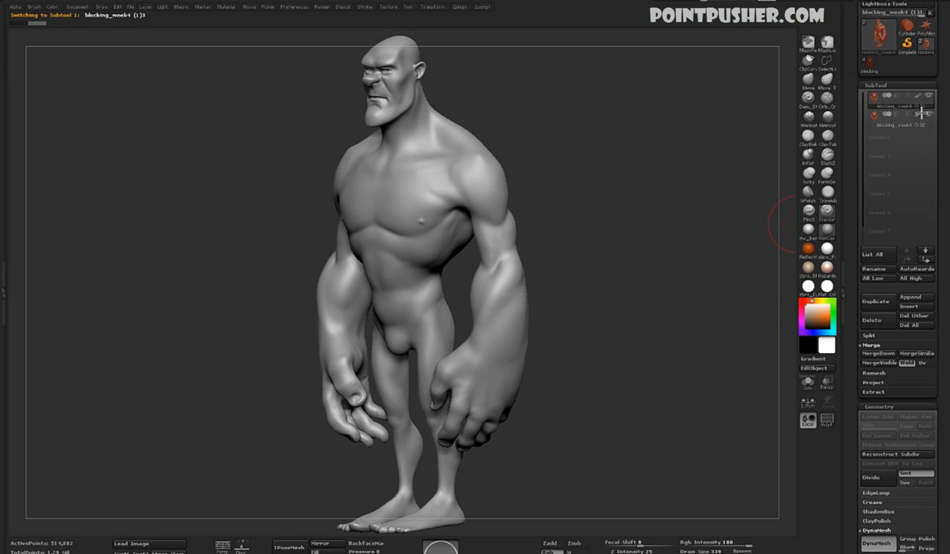
drag(859, 368, 869, 268)
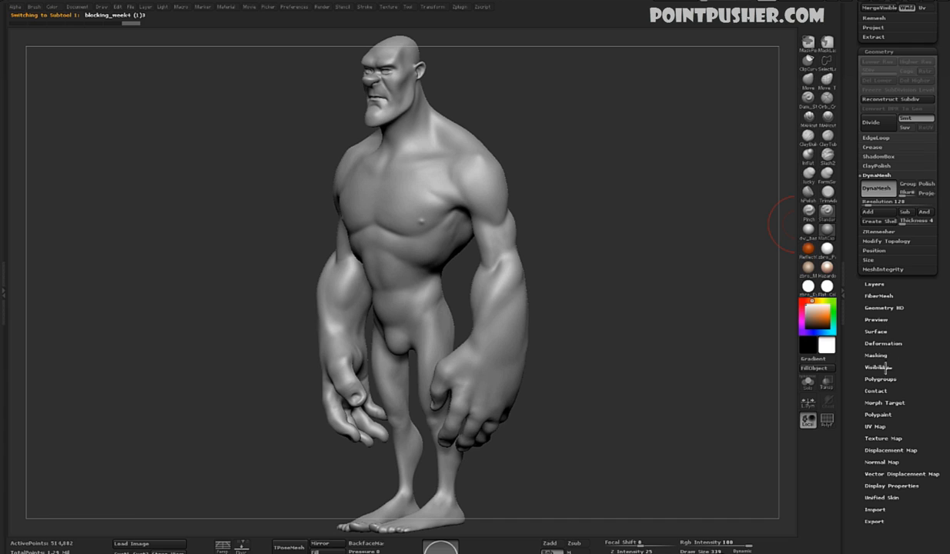
click(885, 234)
drag(860, 123, 865, 189)
drag(863, 308, 838, 230)
key(shift+f)
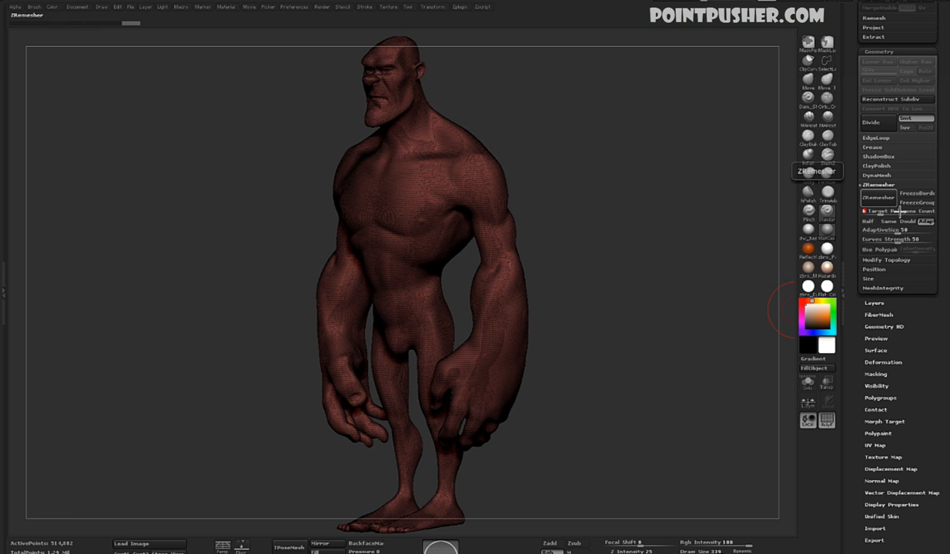
click(883, 198)
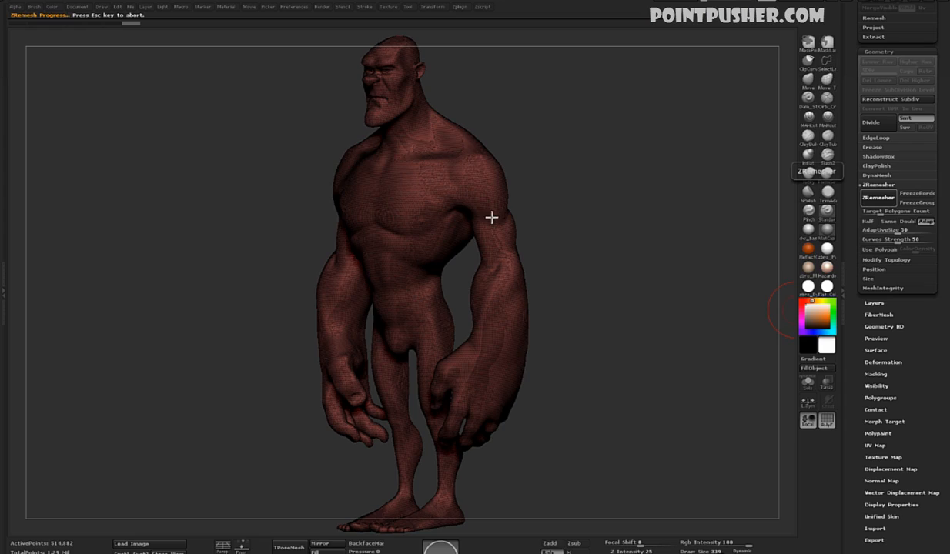
Examine the remeshed body's new topology from all around and from above, ending on a straight front view
drag(551, 201, 852, 196)
drag(623, 272, 803, 257)
drag(733, 278, 815, 276)
drag(686, 299, 654, 329)
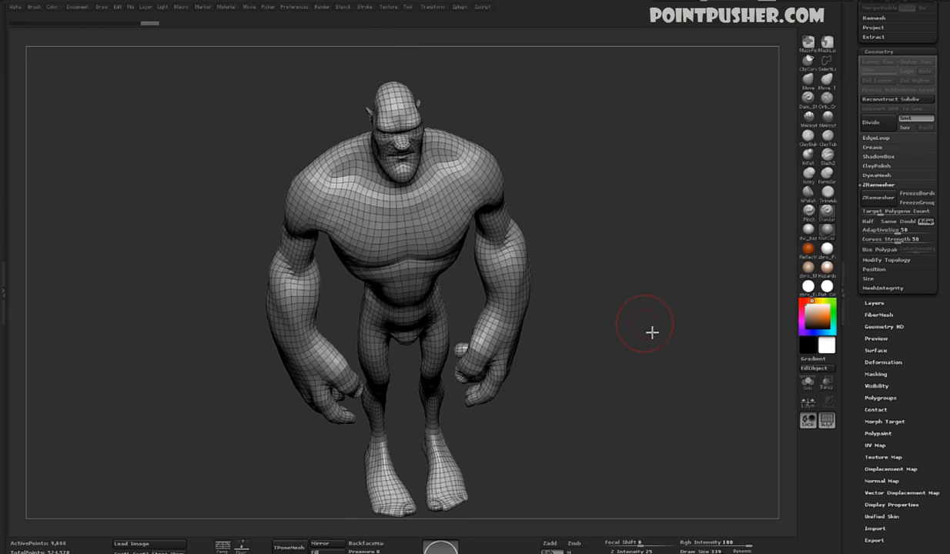
shift+drag(669, 365, 469, 479)
shift+drag(595, 408, 613, 371)
Show the DynaMesh duplicate and project all its detail onto the remeshed body, declining the PolyPaint projection
drag(853, 147, 852, 293)
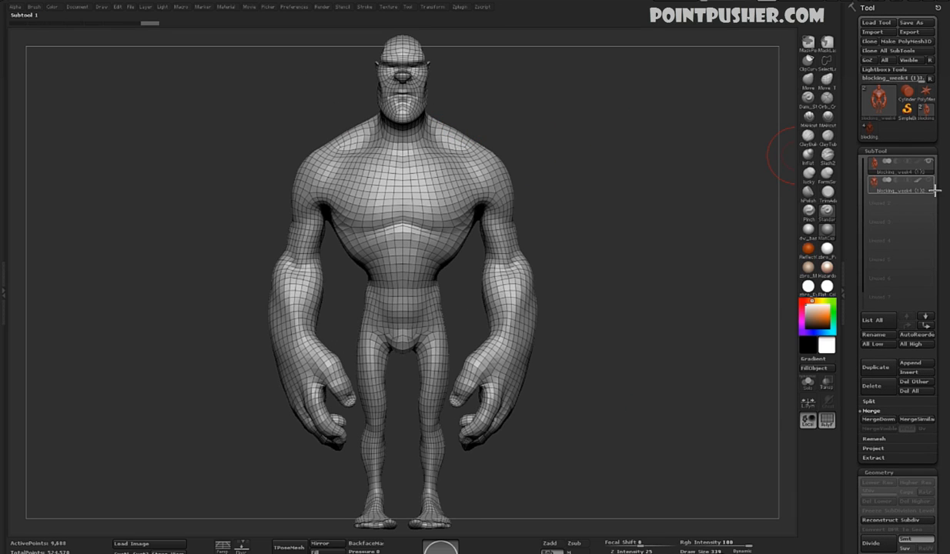
mouse_move(937, 184)
drag(651, 176, 639, 180)
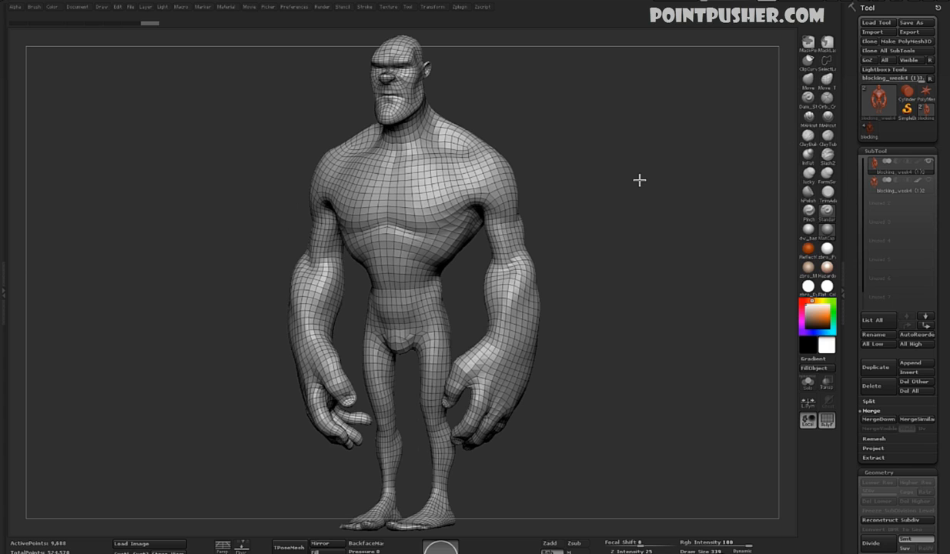
click(930, 180)
mouse_move(918, 198)
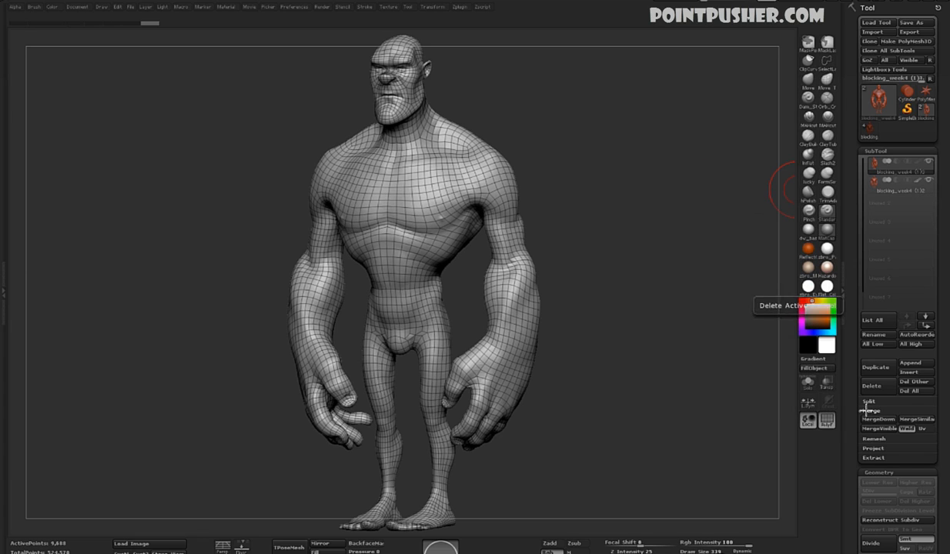
click(876, 451)
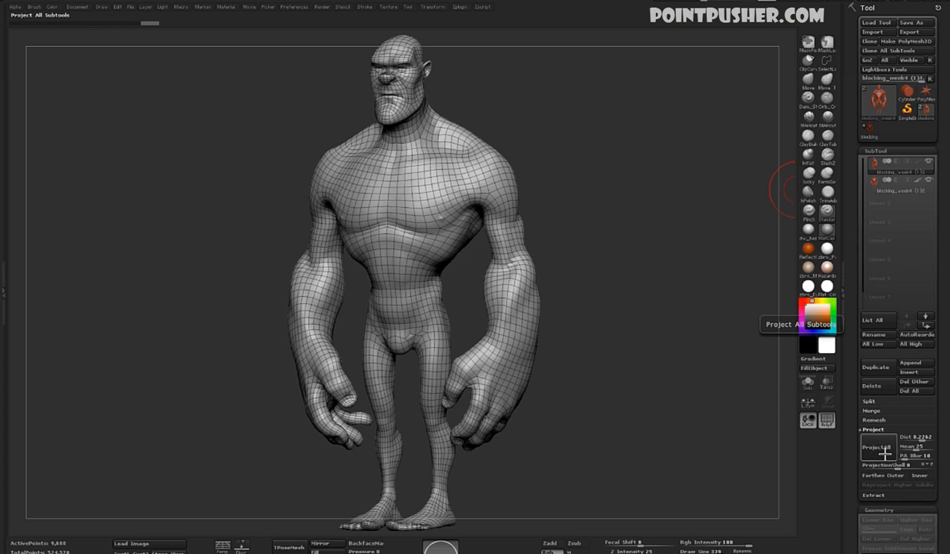
click(884, 454)
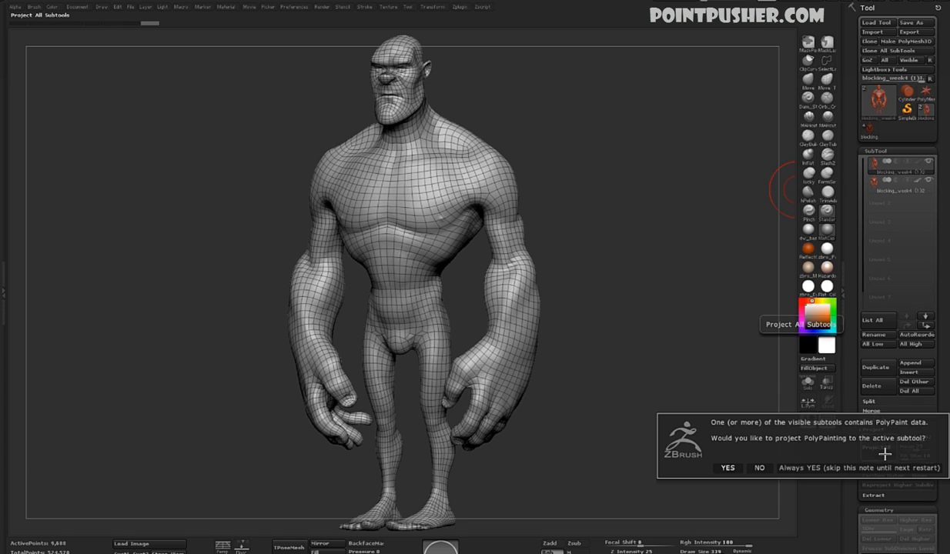
click(759, 467)
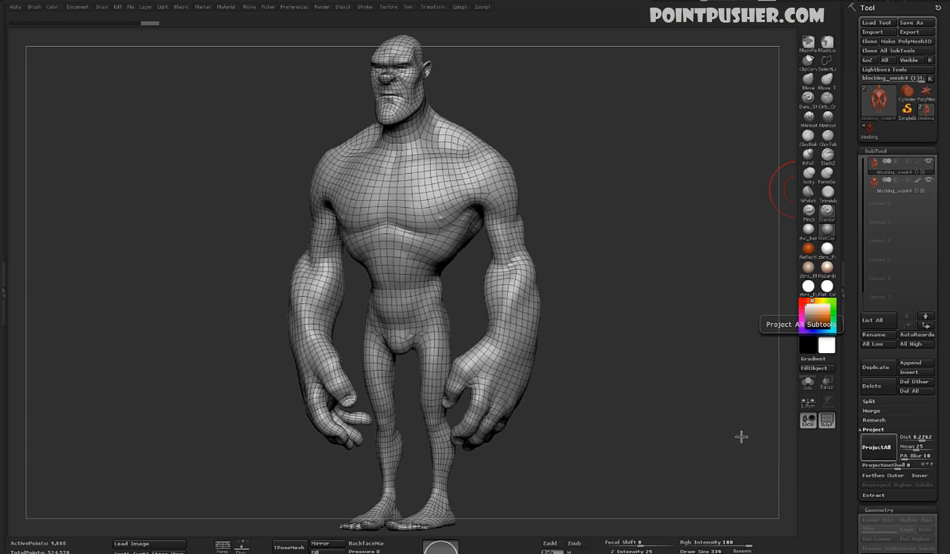
drag(655, 282, 632, 282)
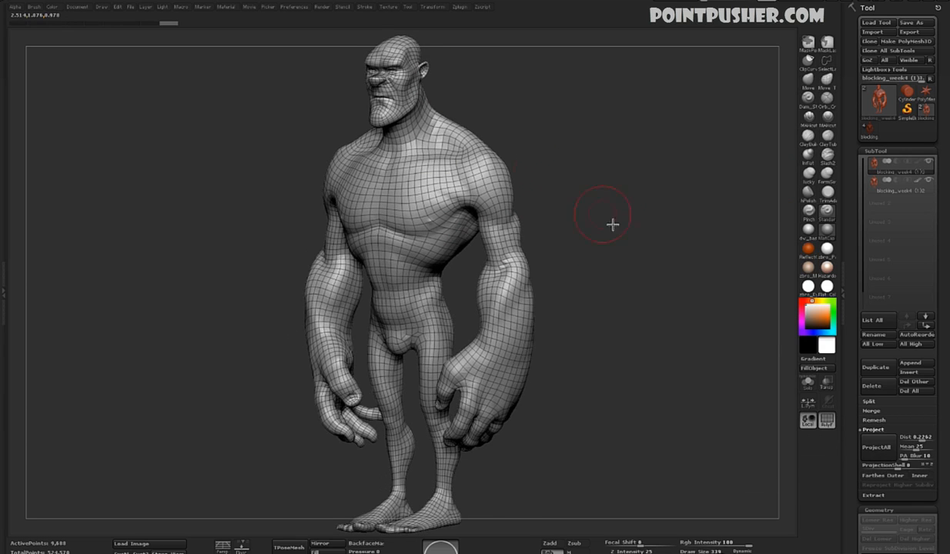
Subdivide the remeshed body to level 2 and project the duplicate's detail onto it without PolyPaint
key(ctrl+d)
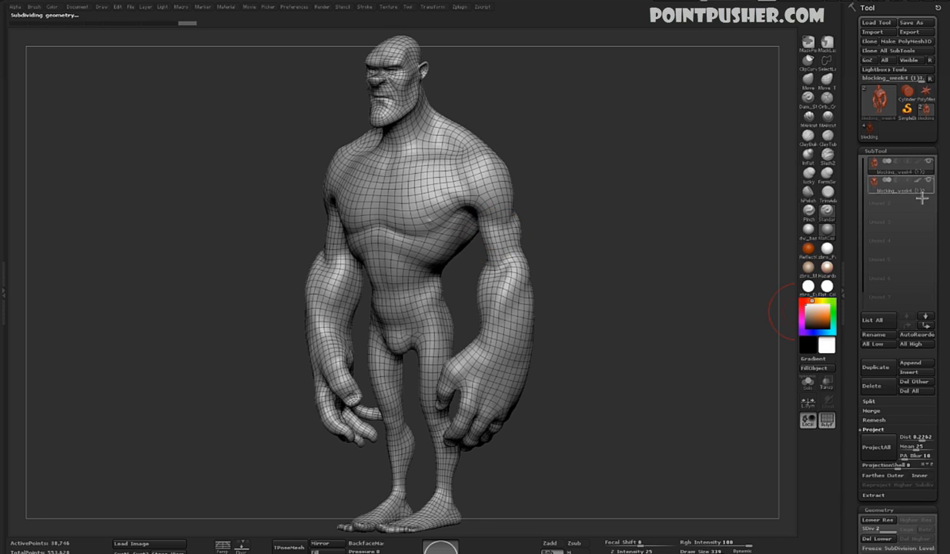
click(878, 447)
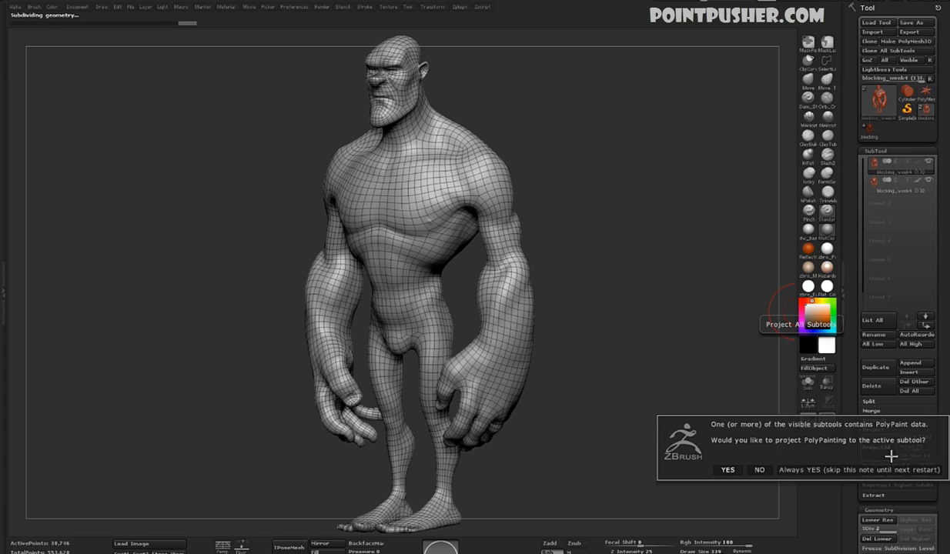
click(760, 469)
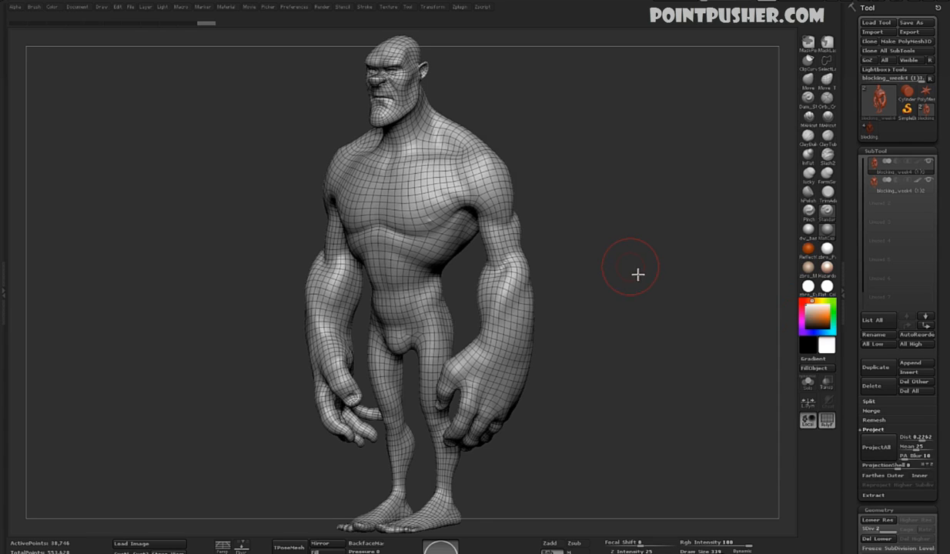
Subdivide the remeshed body to level 3 and project the duplicate's detail again, declining PolyPaint
key(ctrl+d)
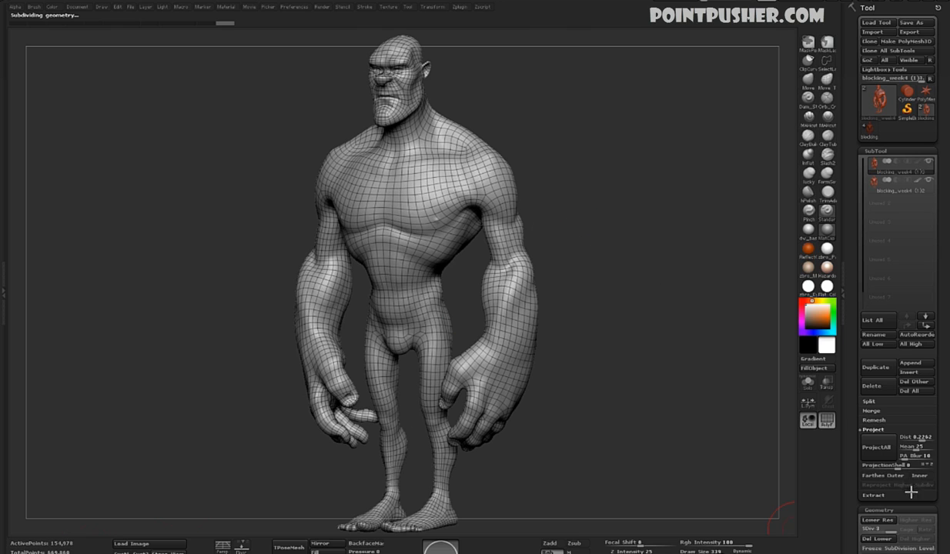
click(887, 456)
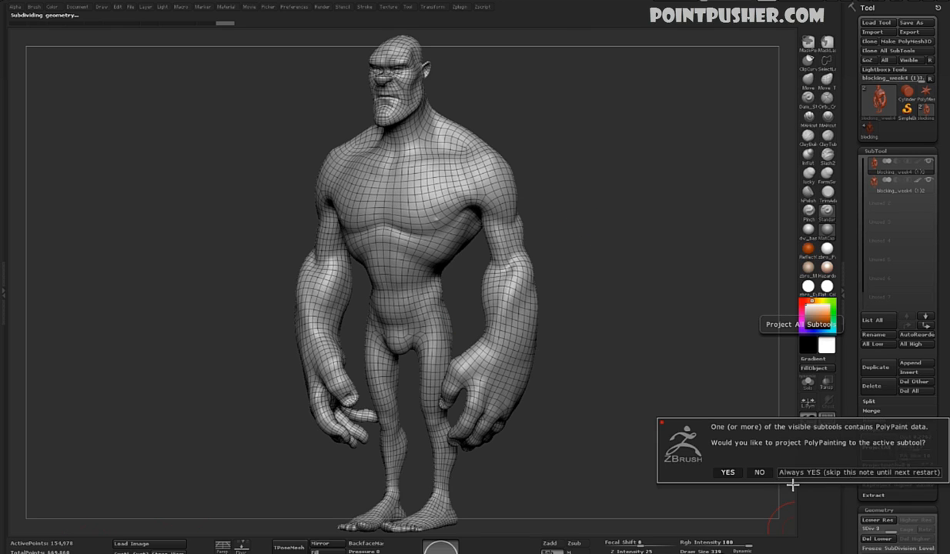
click(759, 473)
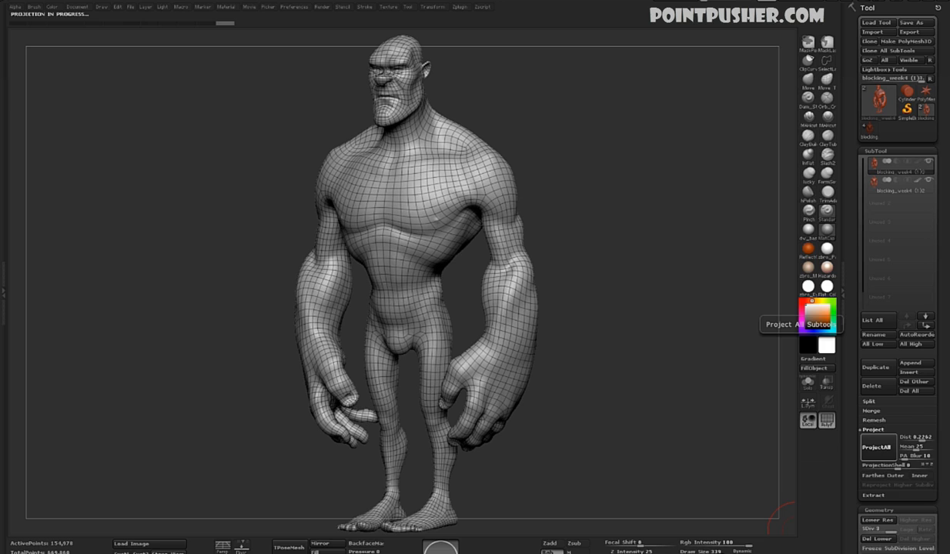
Hide the DynaMesh duplicate and show the projected body from the front with the polyframe off
mouse_move(935, 188)
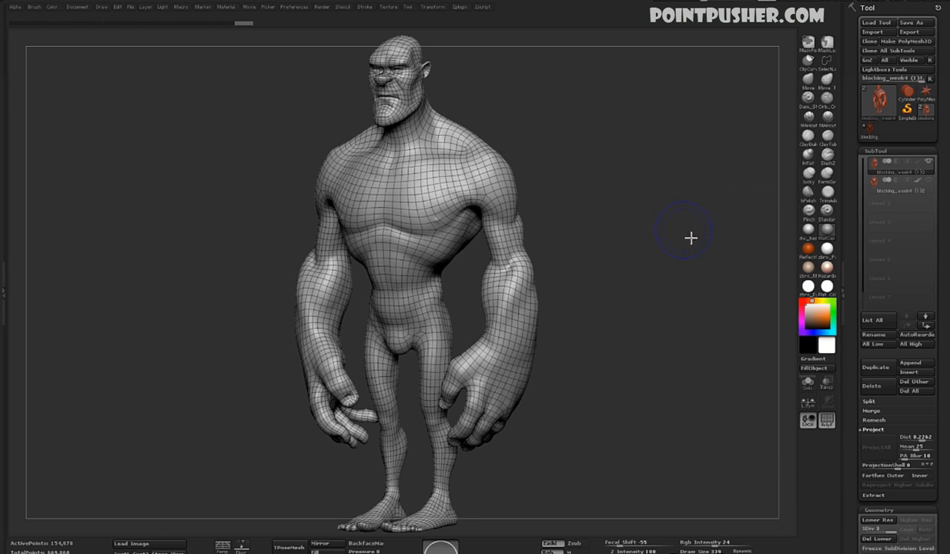
key(shift+f)
mouse_move(640, 257)
mouse_down()
mouse_move(632, 269)
mouse_move(728, 275)
mouse_move(733, 285)
mouse_move(722, 353)
mouse_move(680, 363)
mouse_move(674, 309)
mouse_move(699, 280)
mouse_up()
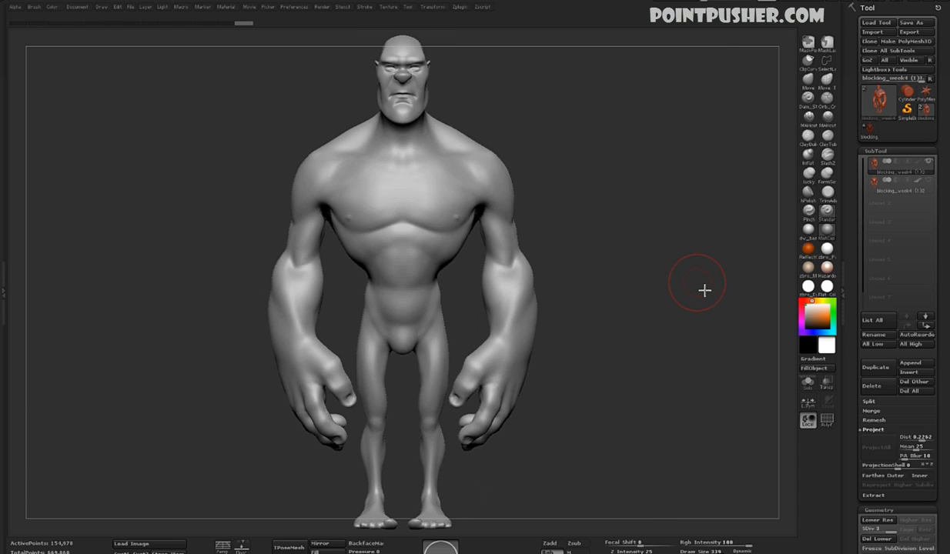
Compare the body's subdivision levels with the polyframe on, switching repeatedly between level 3 and level 1
key(shift+f)
key(shift+d)
key(shift+d)
mouse_move(704, 289)
mouse_down()
mouse_move(675, 324)
mouse_move(561, 328)
mouse_move(530, 361)
mouse_move(602, 359)
mouse_move(691, 310)
mouse_up()
key(d)
key(d)
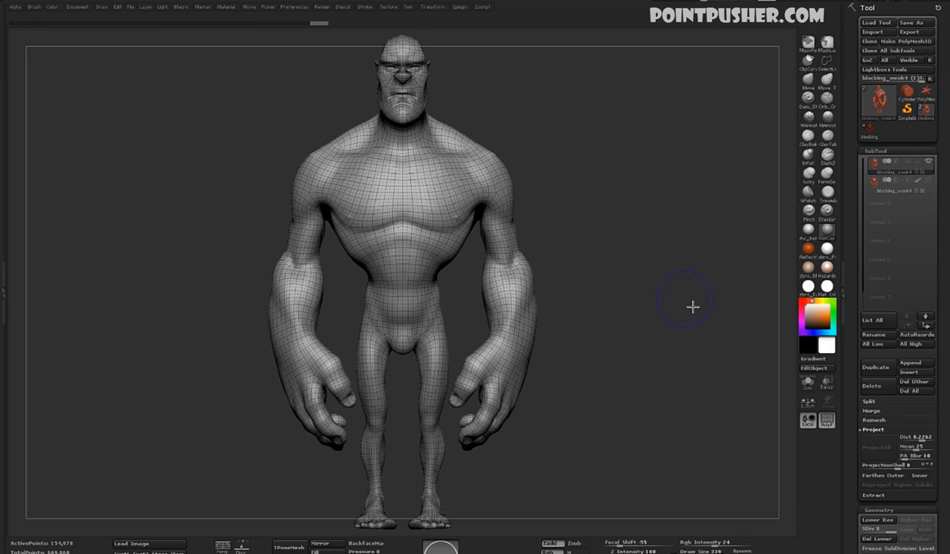
key(shift+d)
key(shift+d)
key(d)
key(d)
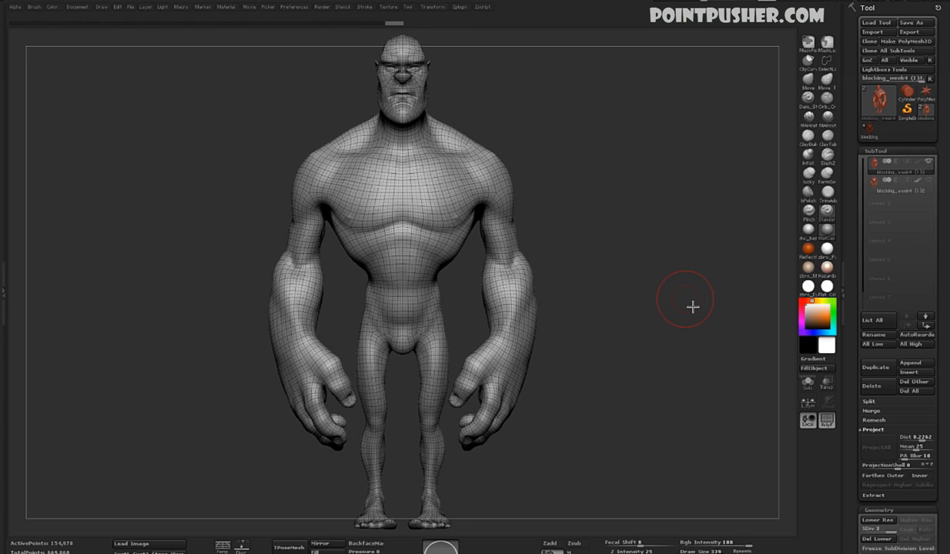
key(shift+d)
key(shift+d)
Examine the level 1 body from the front and back, first with the polyframe on and finally with it off
mouse_move(692, 306)
mouse_down()
mouse_move(642, 309)
mouse_move(753, 315)
mouse_move(632, 267)
mouse_up()
mouse_move(558, 163)
mouse_down()
mouse_move(583, 174)
mouse_move(509, 165)
mouse_move(381, 187)
mouse_move(520, 198)
mouse_move(574, 189)
mouse_move(664, 215)
mouse_up()
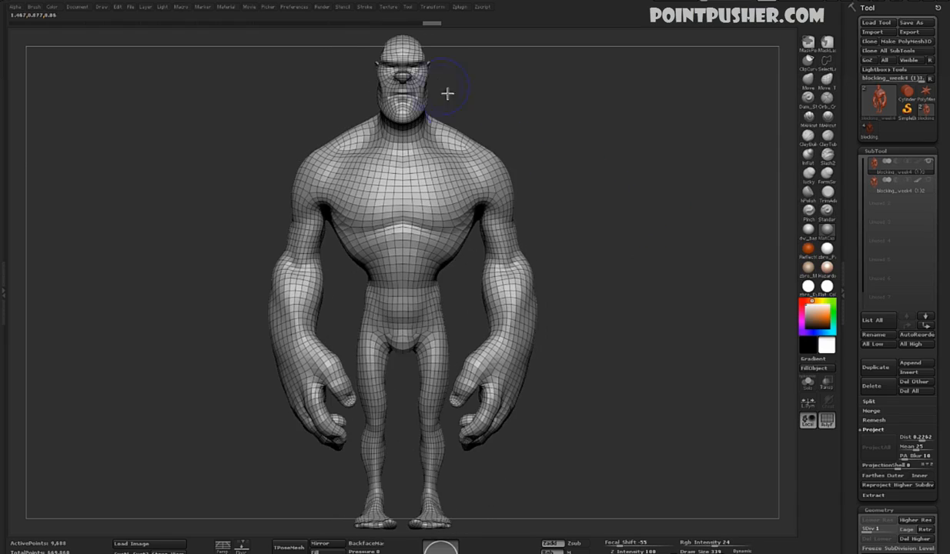
mouse_move(627, 144)
mouse_down()
mouse_move(606, 146)
mouse_move(492, 276)
mouse_up()
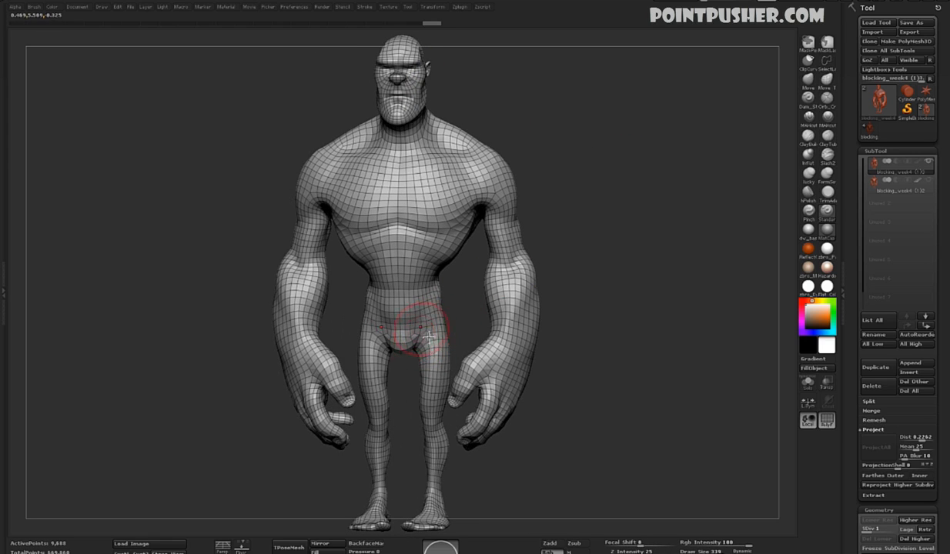
mouse_move(553, 322)
mouse_down()
mouse_move(540, 333)
mouse_move(471, 321)
mouse_up()
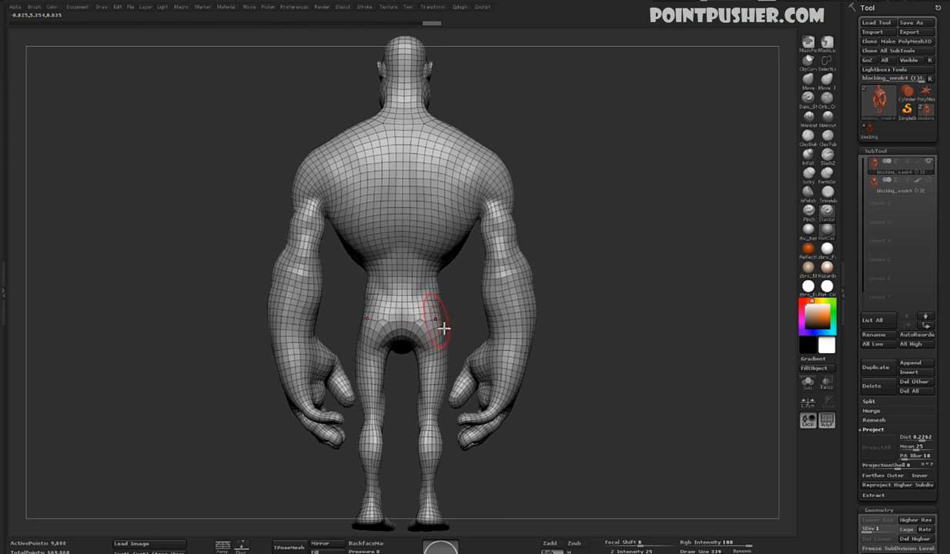
mouse_move(685, 234)
mouse_down()
mouse_move(655, 251)
mouse_move(770, 265)
mouse_up()
key(shift+f)
shift+drag(670, 273, 672, 261)
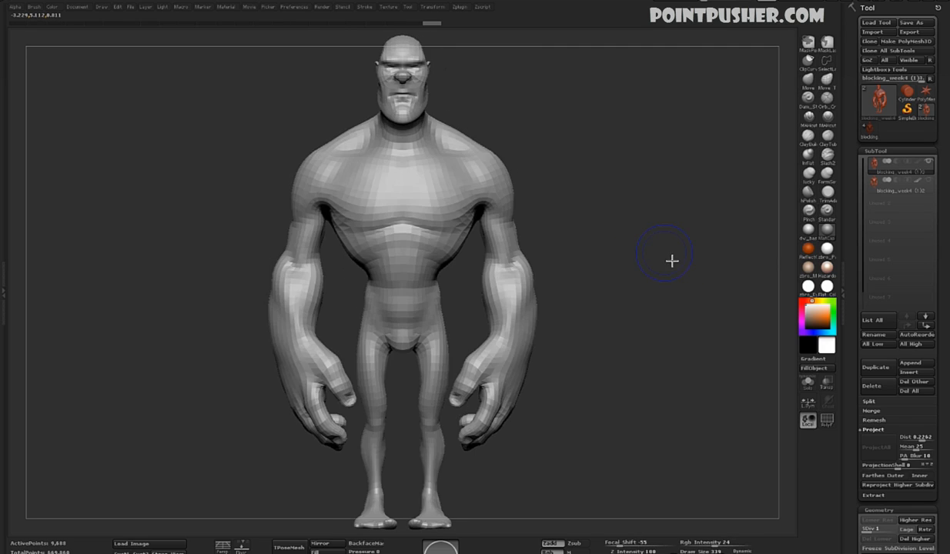
Turn the polyframe back on and return the body to subdivision level 3
key(shift+f)
key(d)
key(d)
mouse_move(669, 263)
mouse_down()
mouse_move(640, 291)
mouse_move(619, 293)
mouse_move(672, 284)
mouse_up()
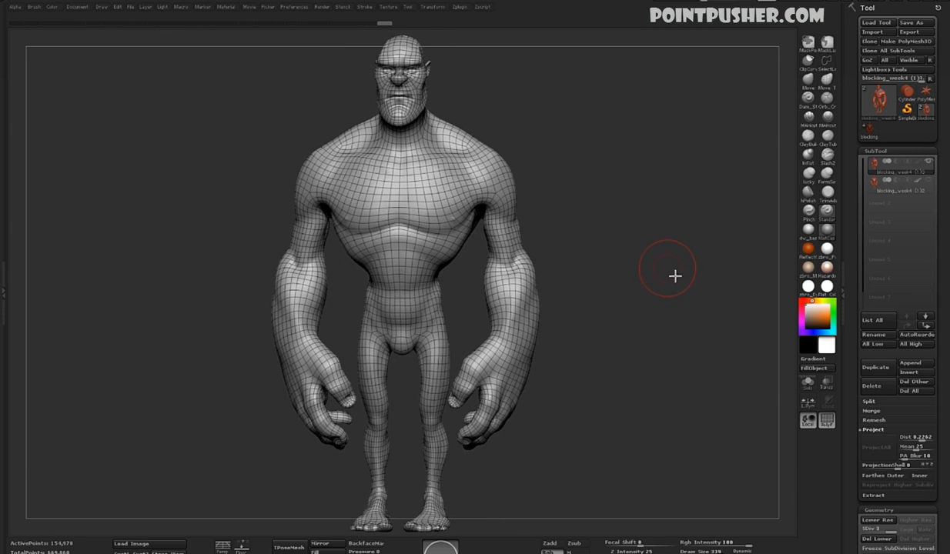